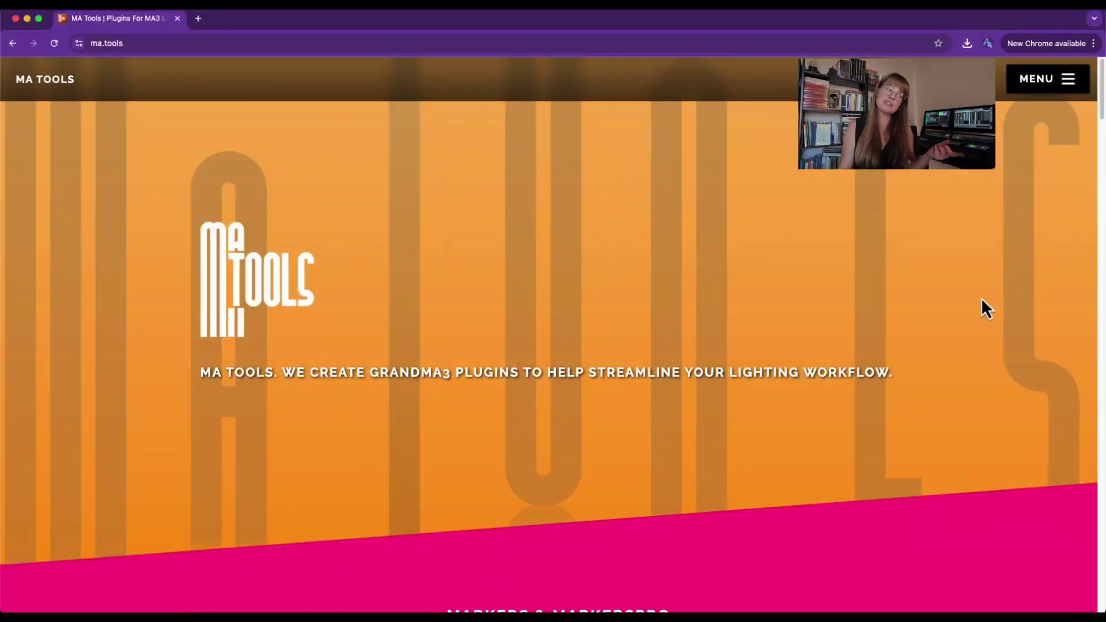
Step: Open the Phaser Collection page on the MA Tools site and review the FlyoutMaker, RandomMaker and BounceMaker plugin descriptions
click(1063, 81)
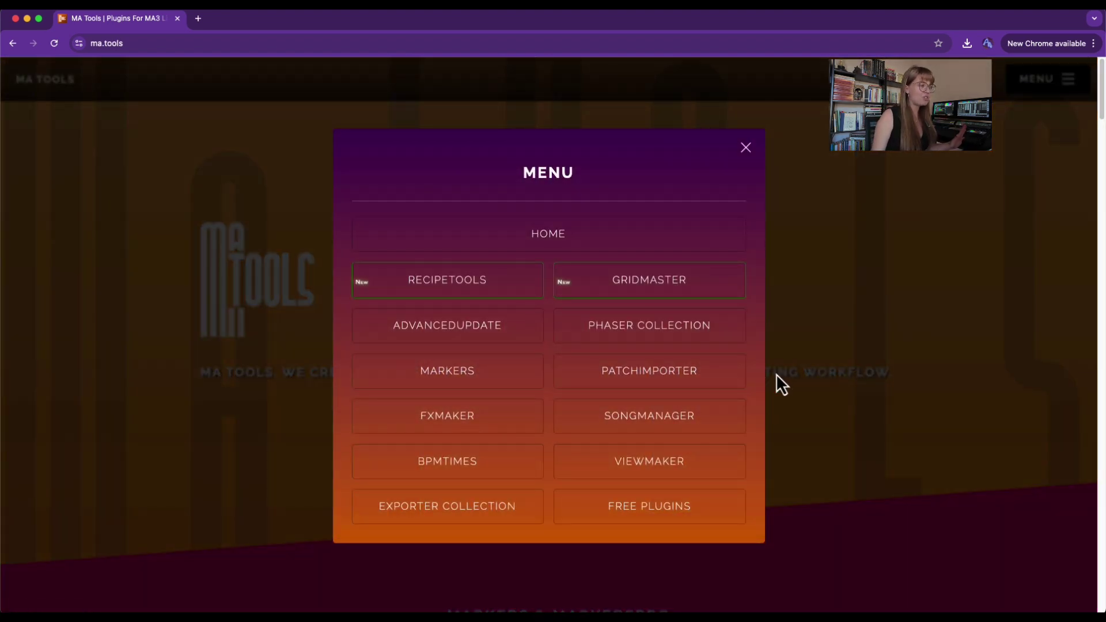
click(680, 339)
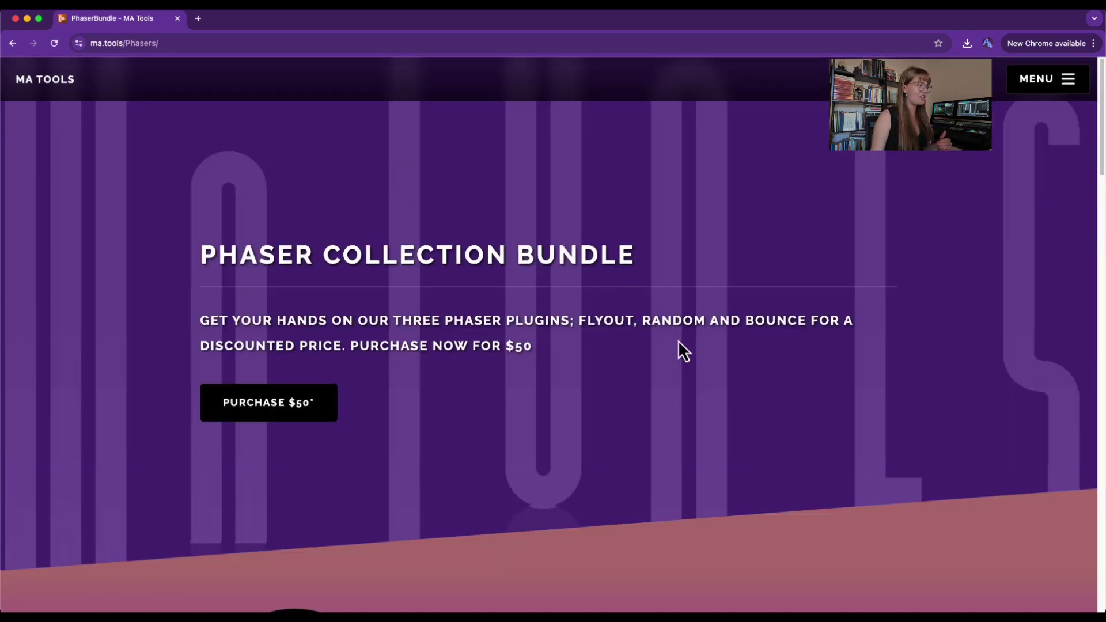
scroll(679, 340, down, 10)
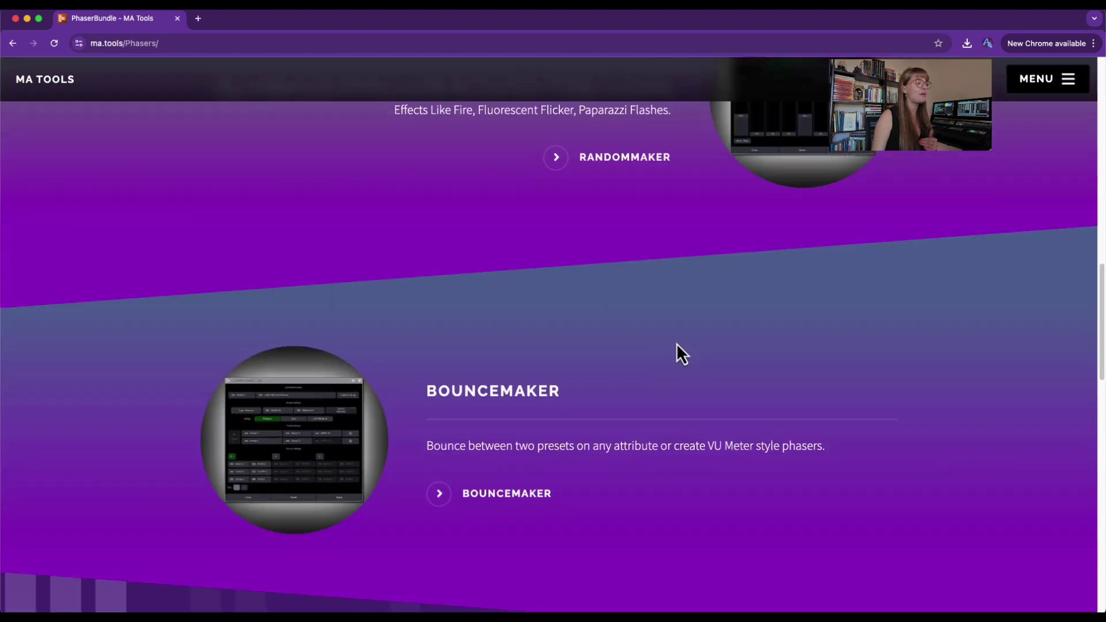
scroll(677, 342, down, 3)
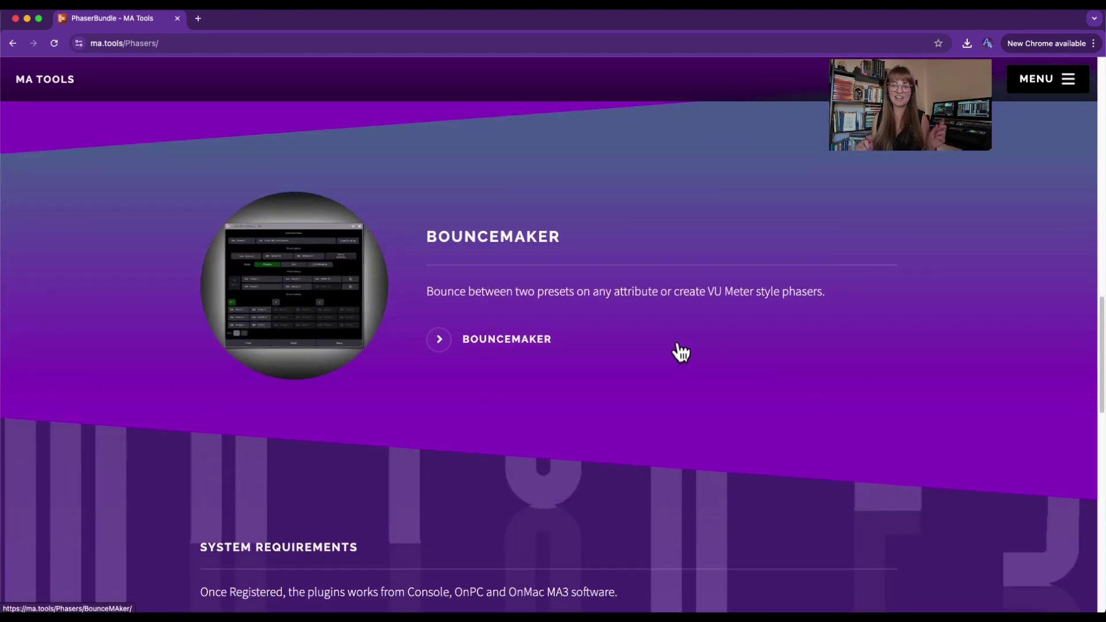
scroll(668, 375, up, 10)
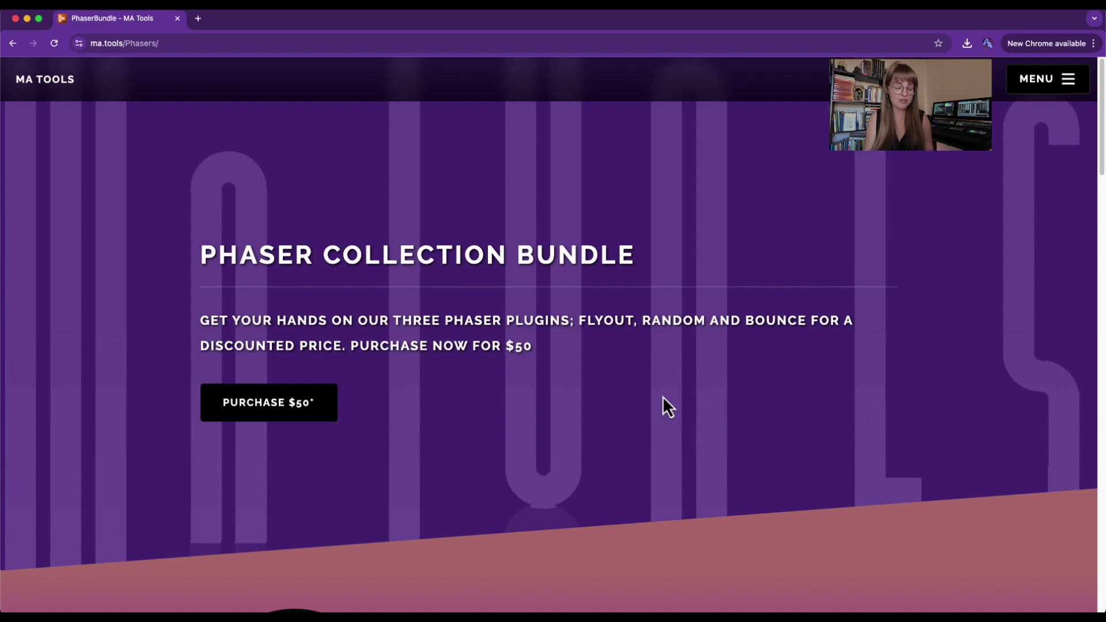
scroll(627, 458, down, 6)
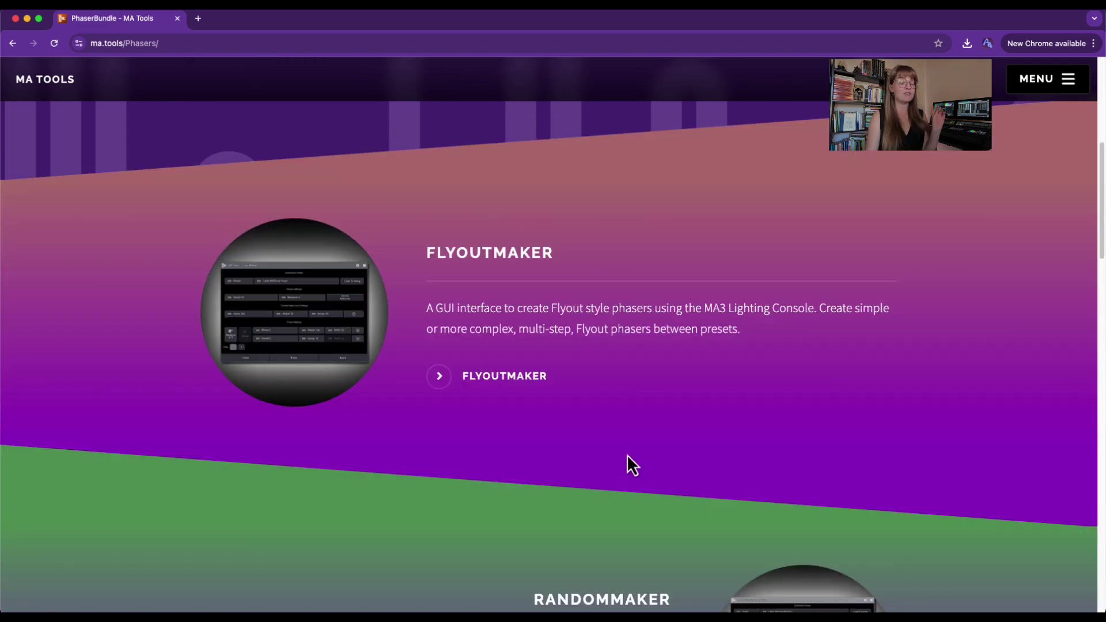
scroll(626, 456, down, 12)
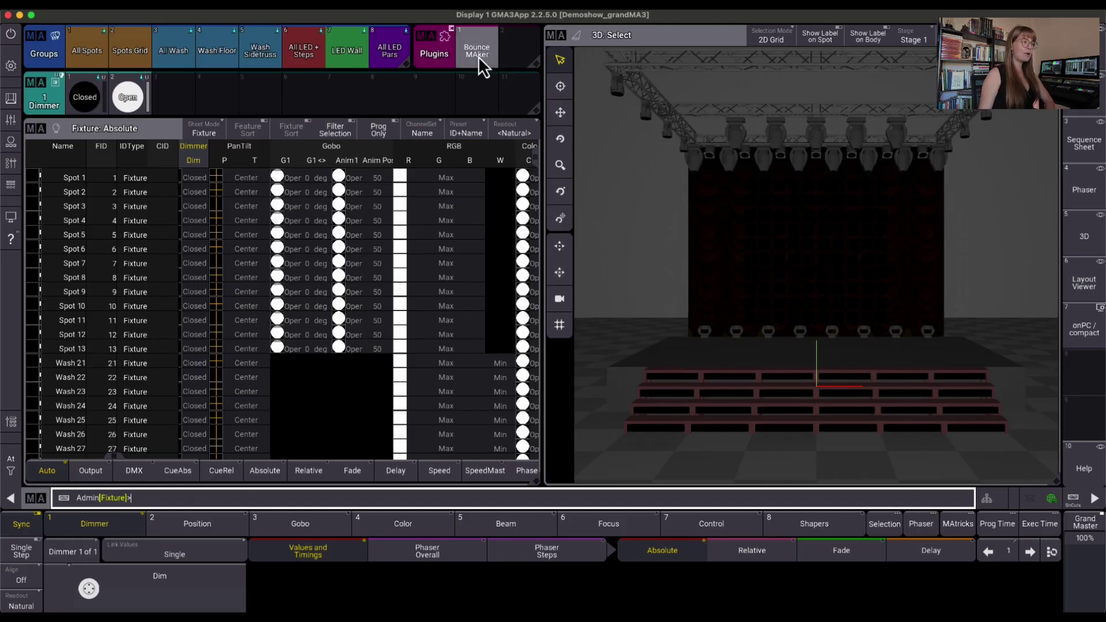
Step: Switch to grandMA3 and inspect the Bounce Maker plugin's Lua component in its editor, closing the editor when done
drag(477, 56, 452, 79)
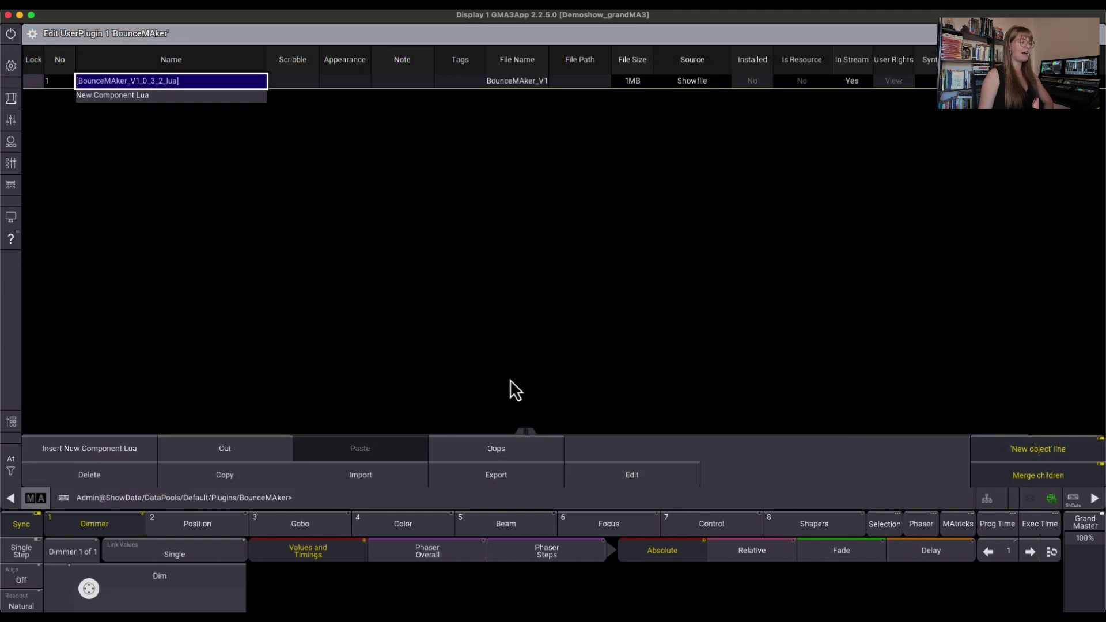
click(1098, 34)
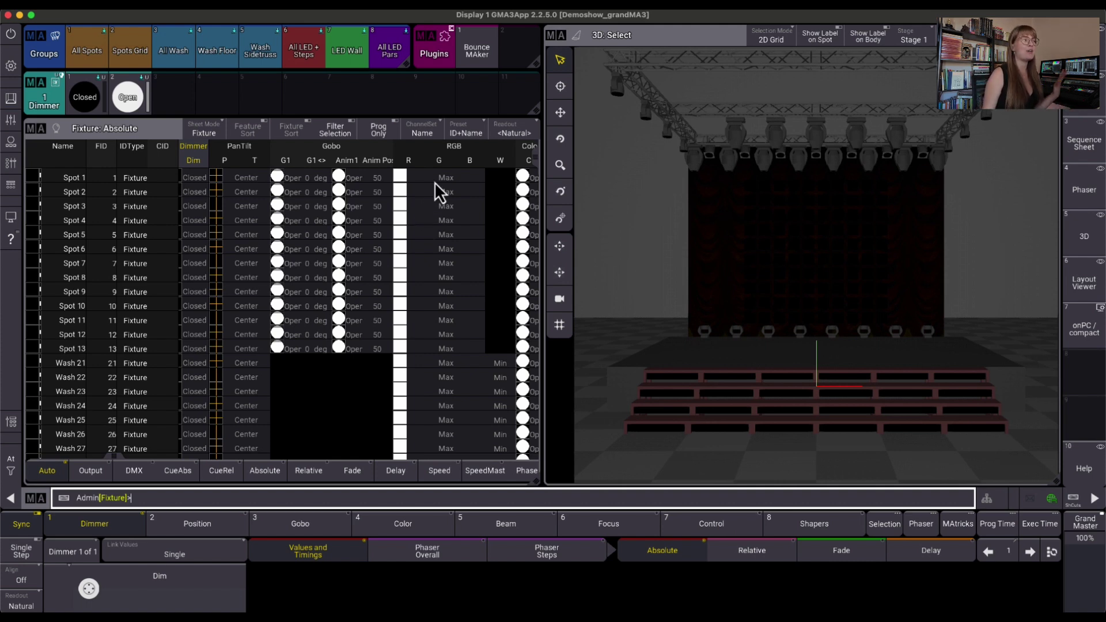
Step: Select the Spots Grid group, launch the Bounce Maker plugin and move its window clear of the 3D view
click(136, 64)
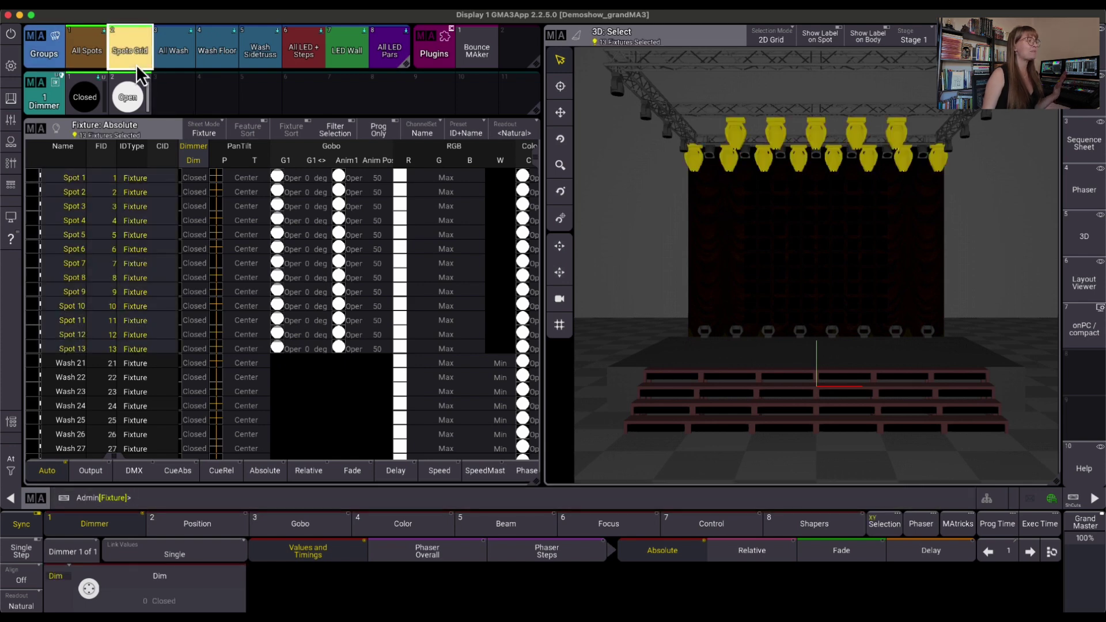
click(476, 54)
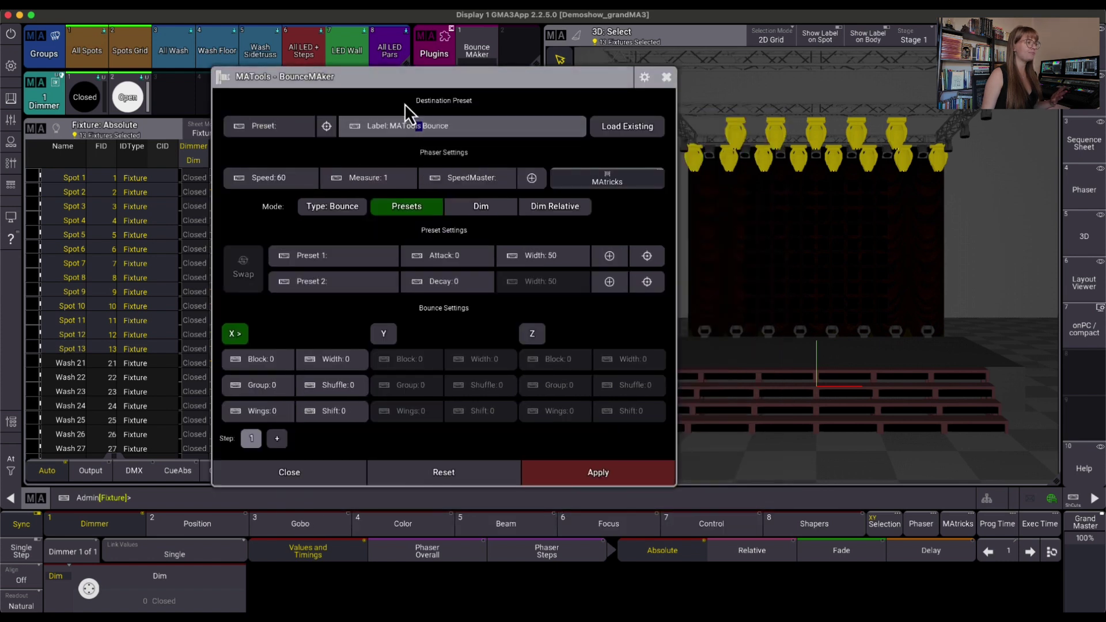
drag(403, 84, 352, 73)
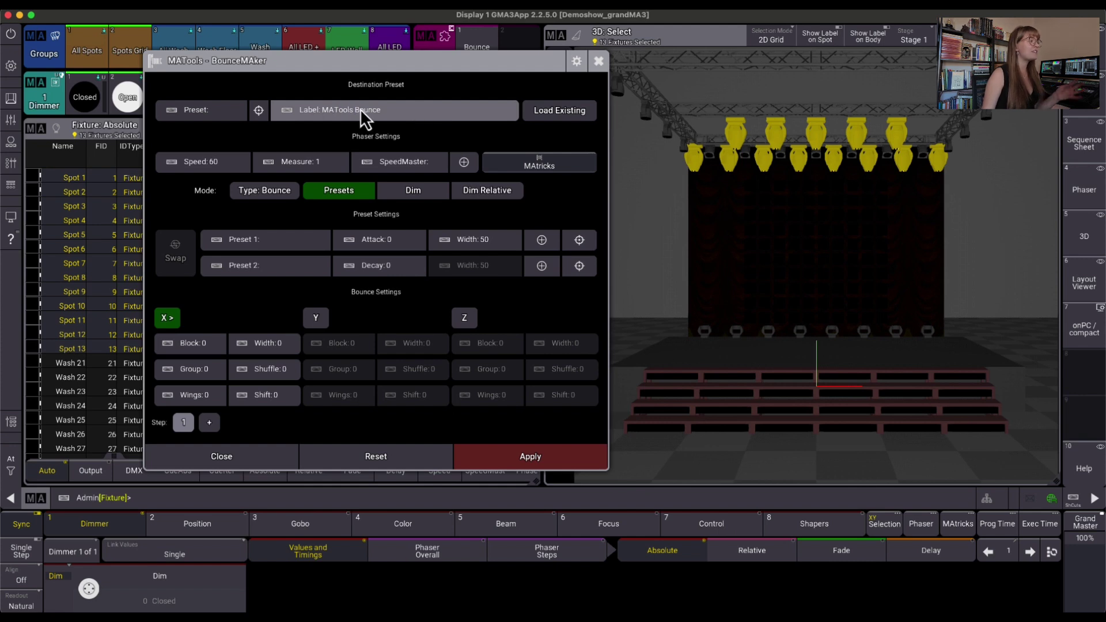
Step: Choose empty dimmer preset 1.5 as the bounce's destination and label it "My Awesome Bounce"
click(259, 113)
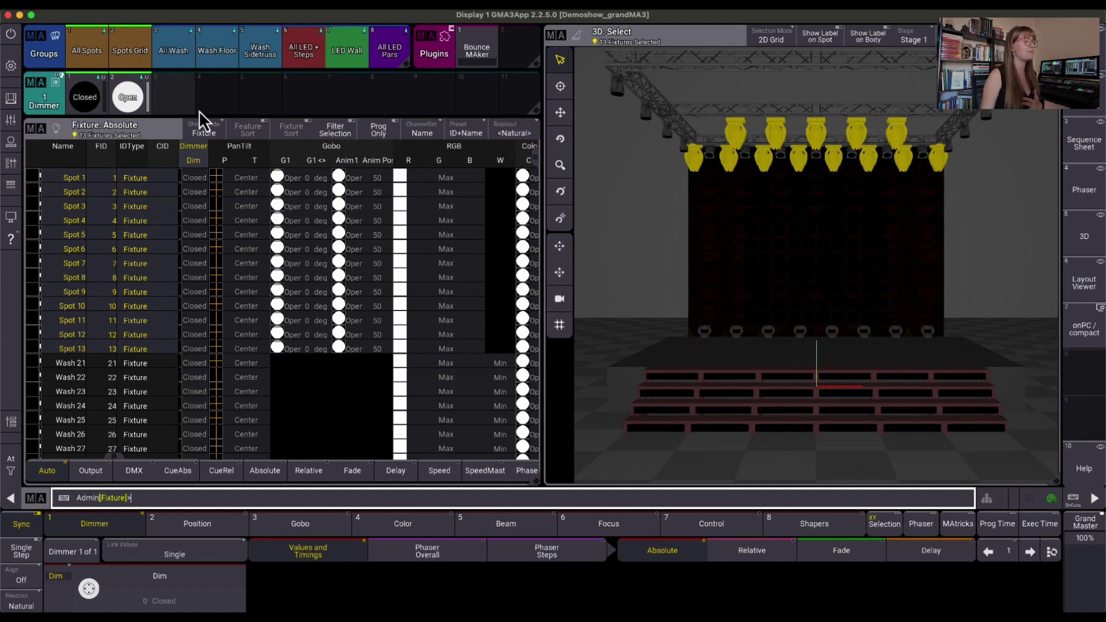
click(258, 101)
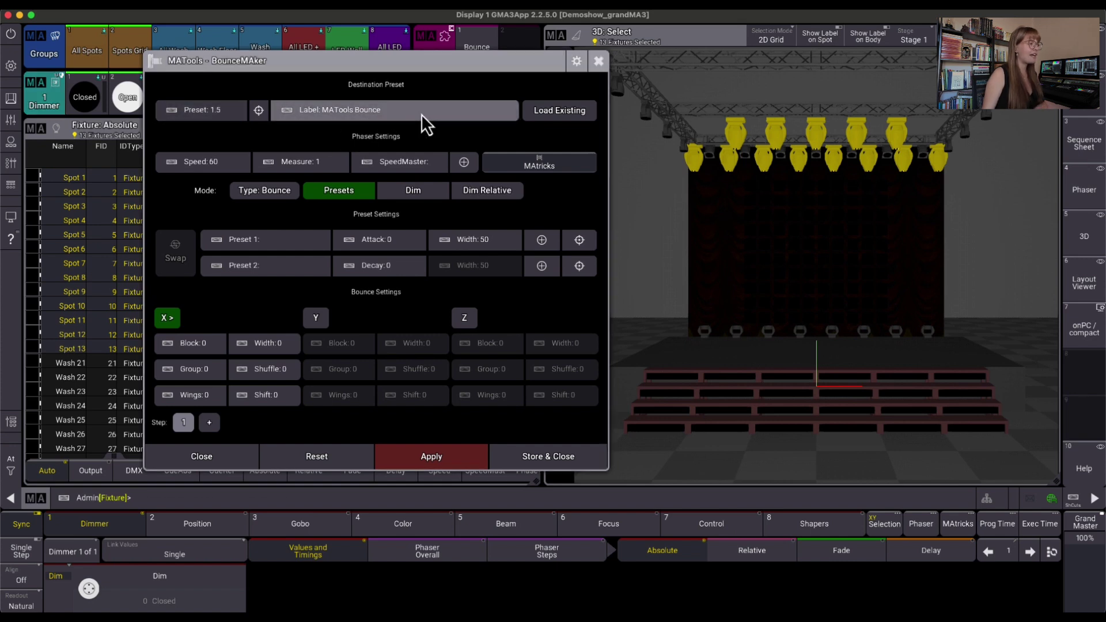
key(BackSpace)
key(BackSpace)
key(BackSpace)
key(BackSpace)
key(BackSpace)
key(BackSpace)
key(BackSpace)
key(BackSpace)
key(BackSpace)
key(BackSpace)
key(BackSpace)
key(BackSpace)
key(BackSpace)
key(BackSpace)
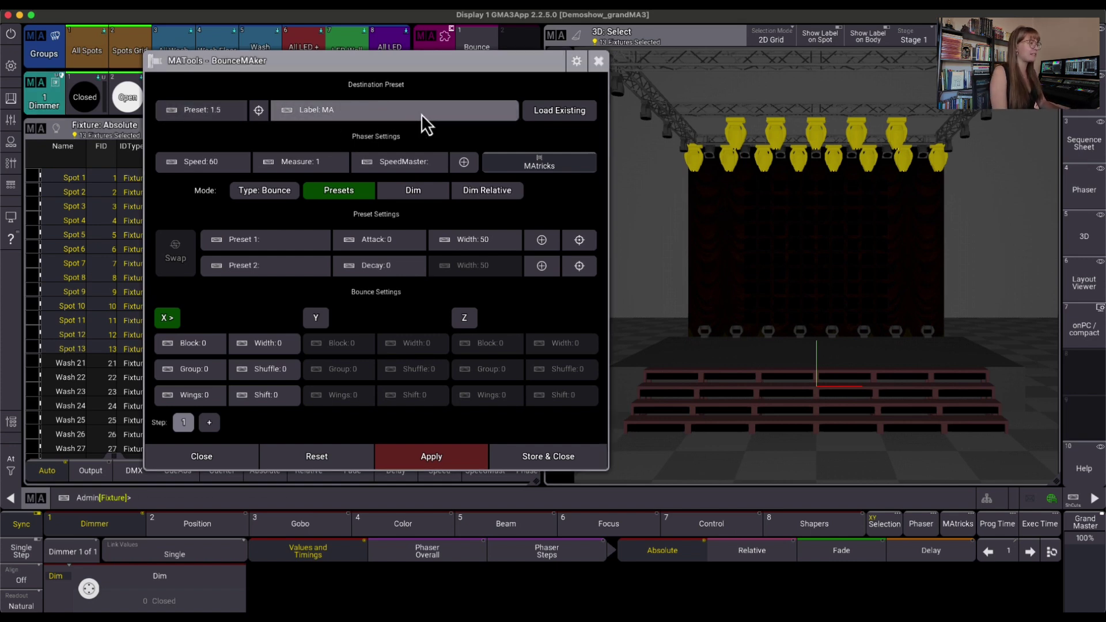
text(My Awe)
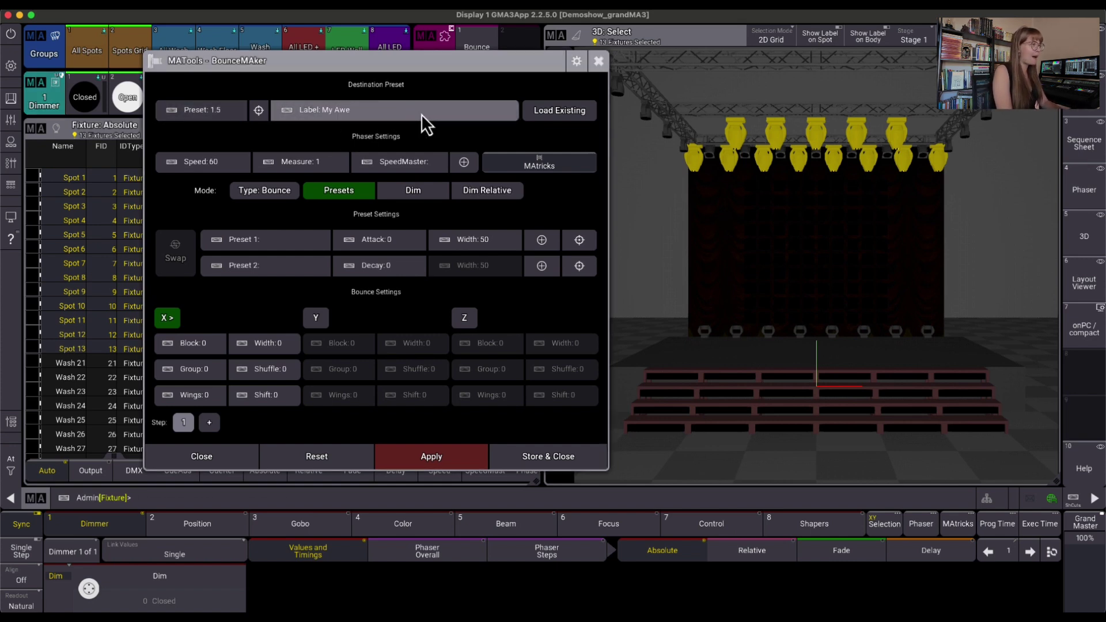
text(some Bounce)
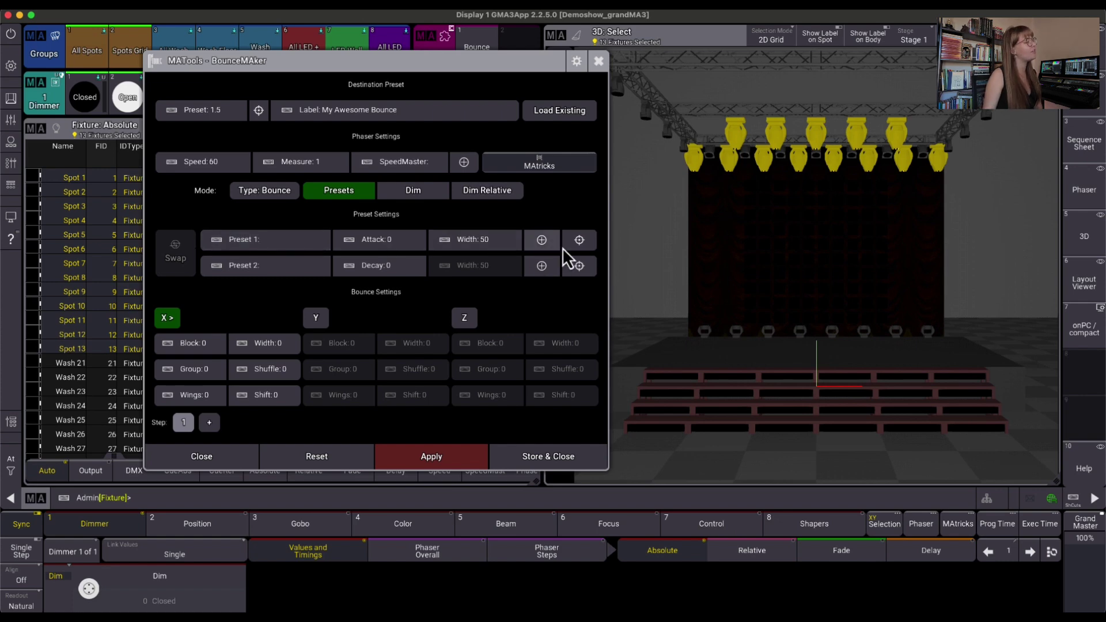
Step: Assign the Open dimmer preset as Preset 1 and Closed as Preset 2, and apply the bounce to the selected spots
click(588, 245)
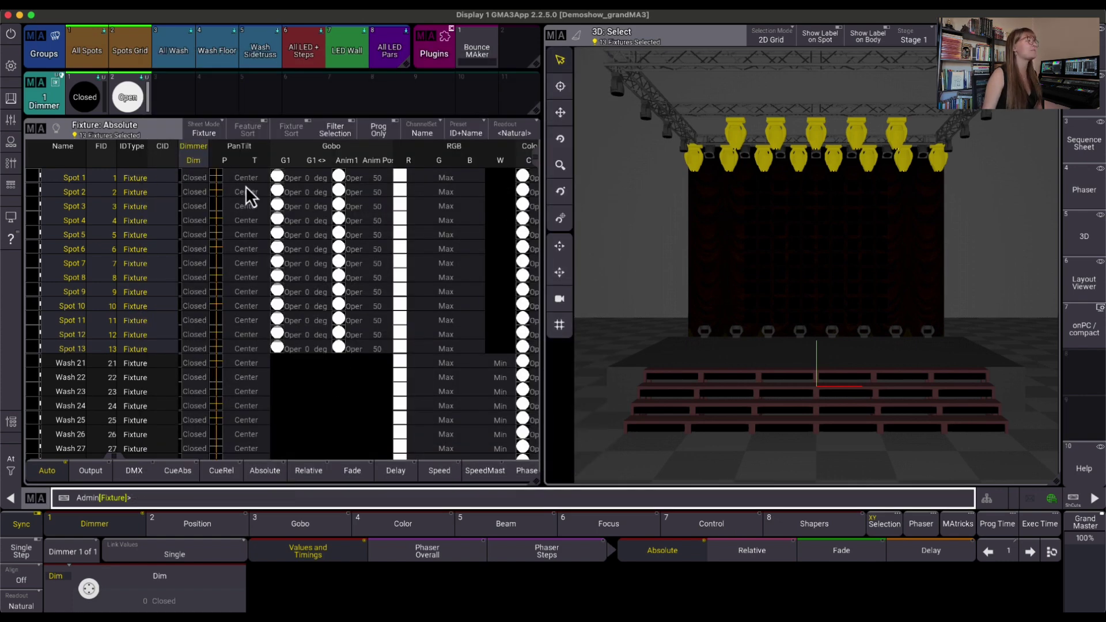
click(129, 104)
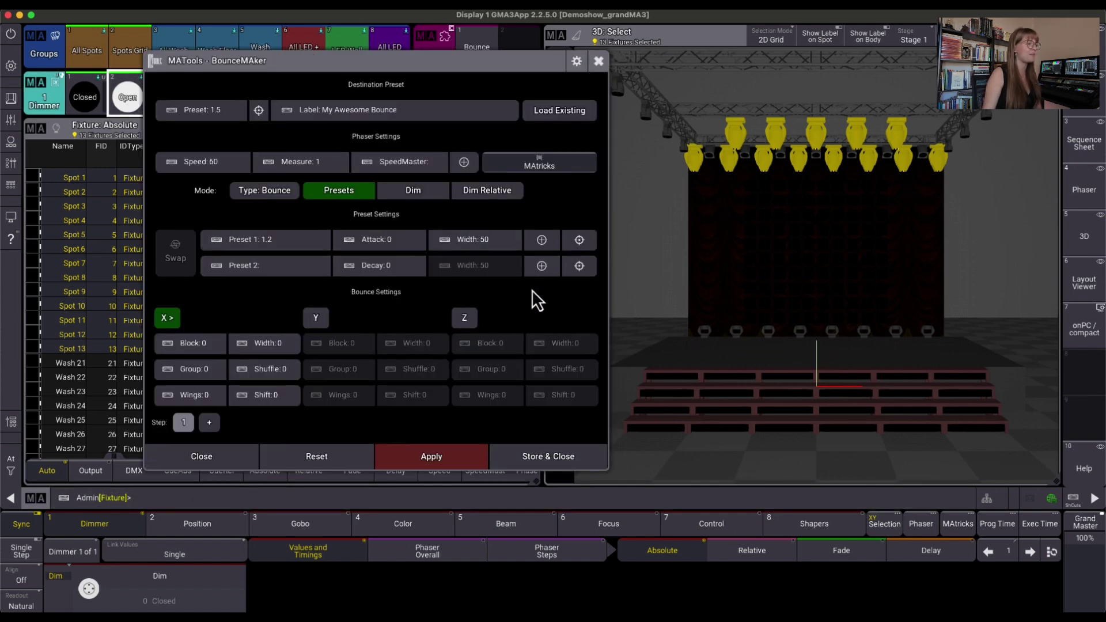
click(581, 273)
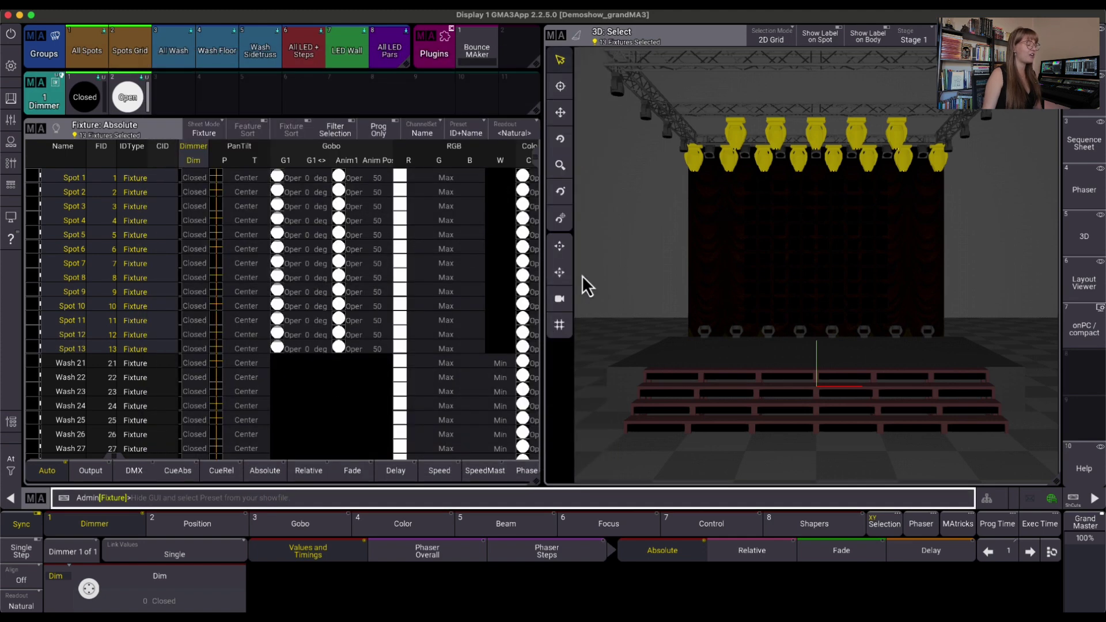
click(98, 113)
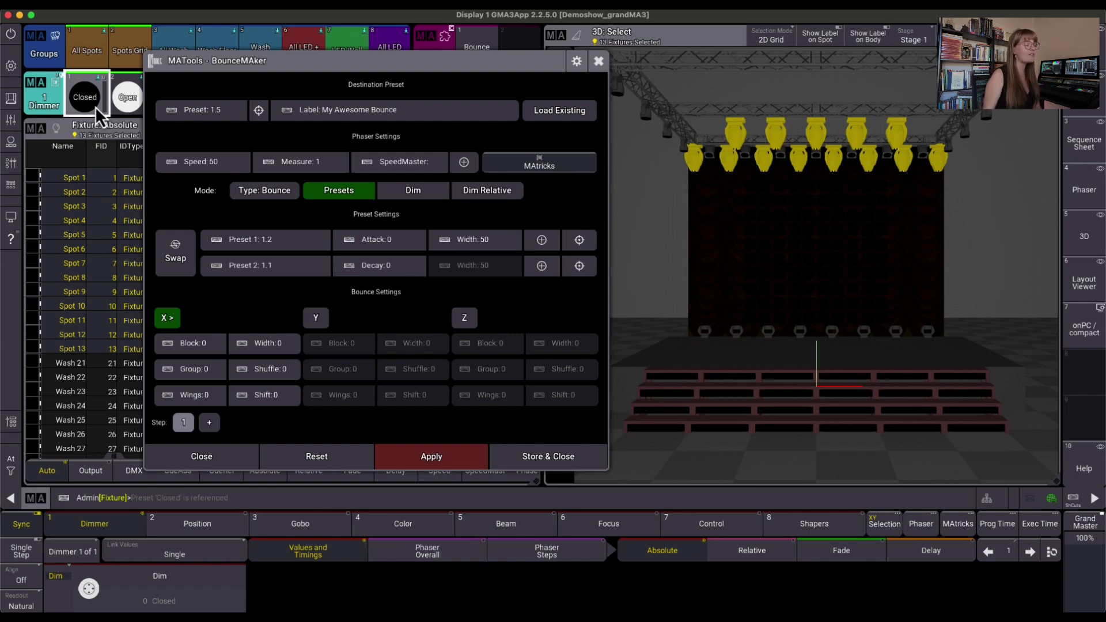
click(451, 458)
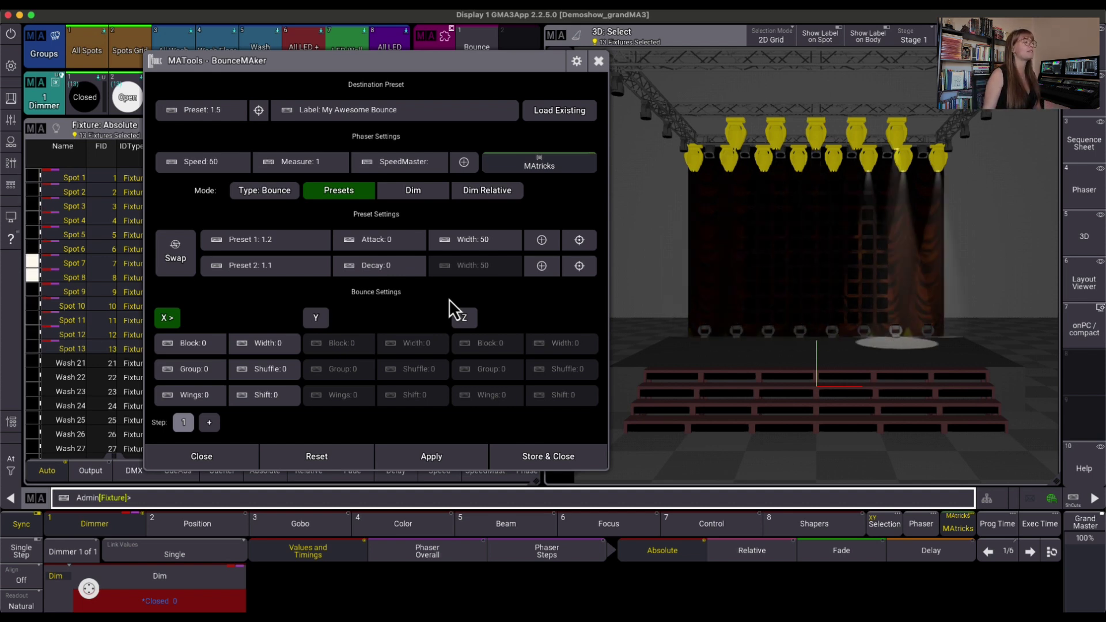
Step: Set the phaser's Measure to 2 and apply the change
click(332, 162)
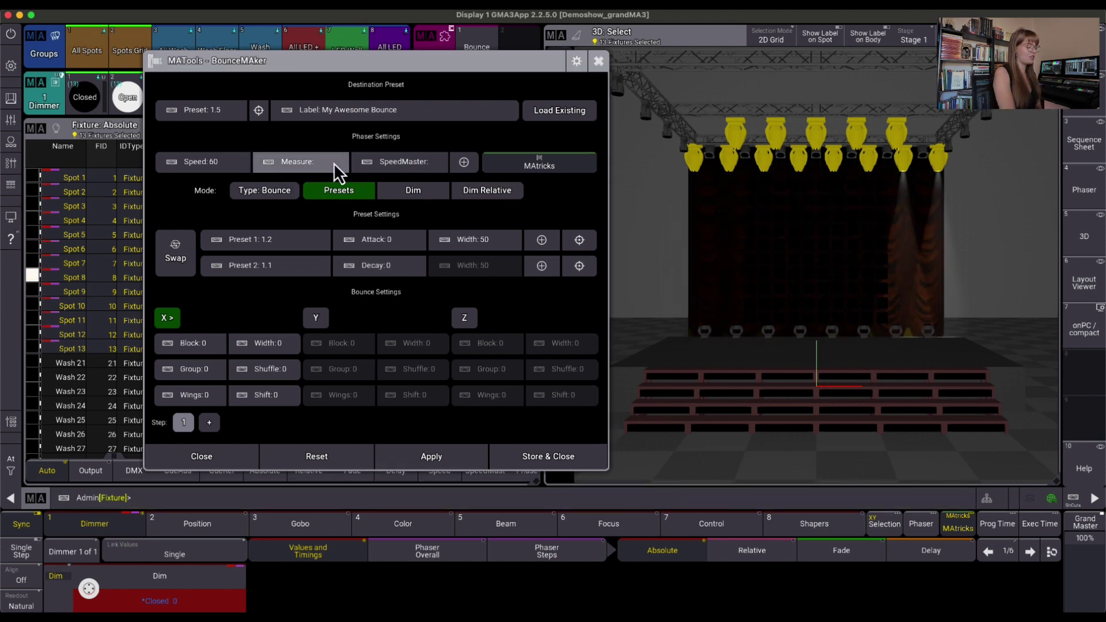
text(2)
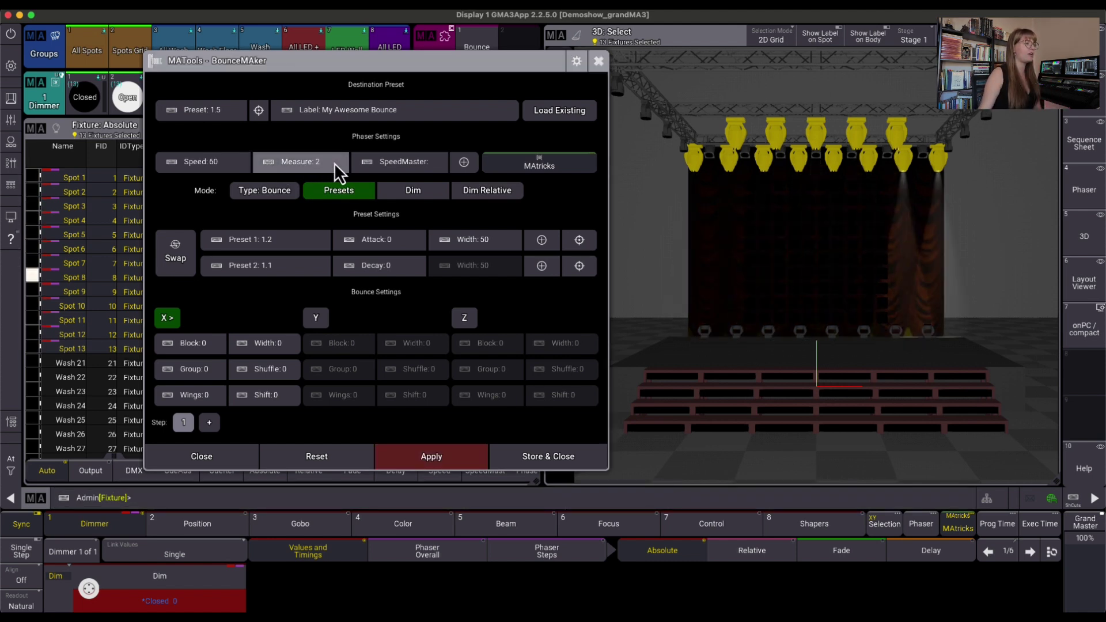
click(456, 463)
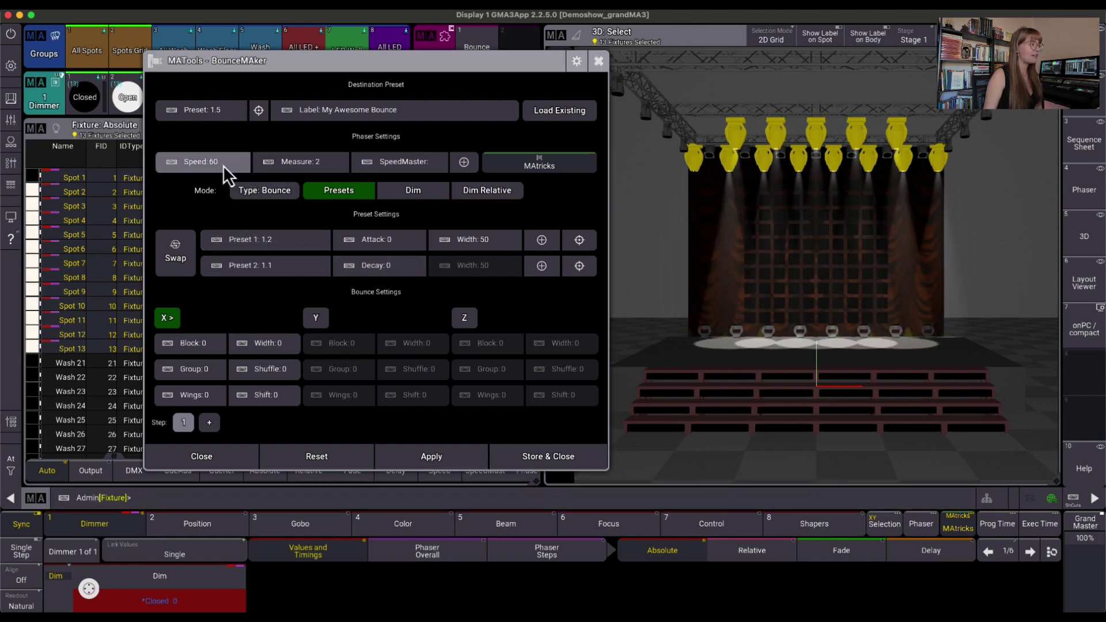
Step: Set the phaser's Speed to 120 and apply the change
key(BackSpace)
key(BackSpace)
text(12)
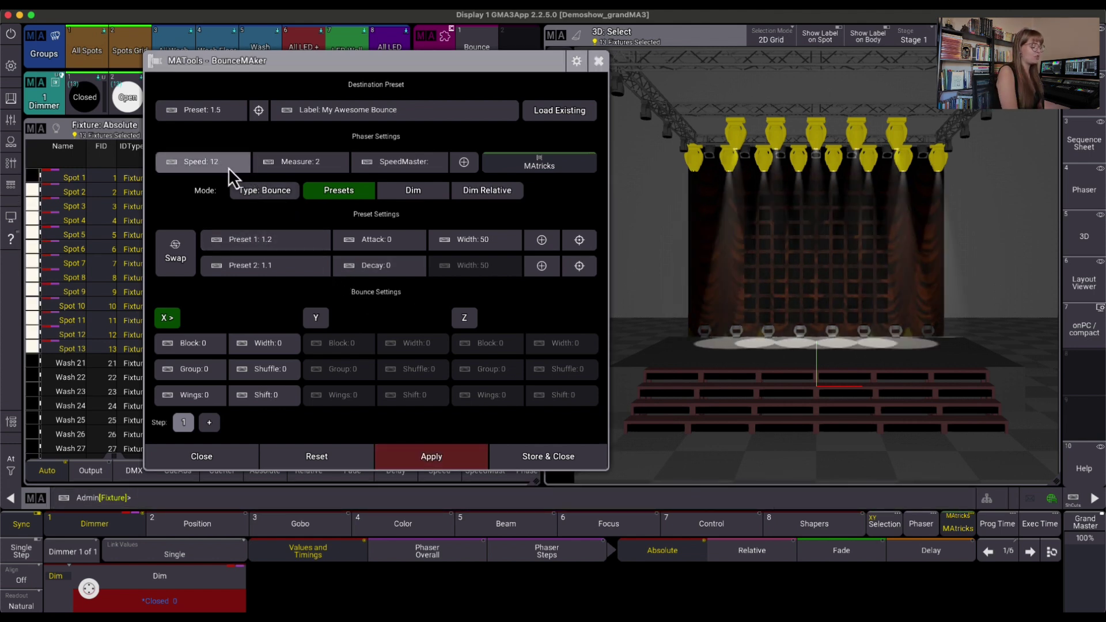
text(0)
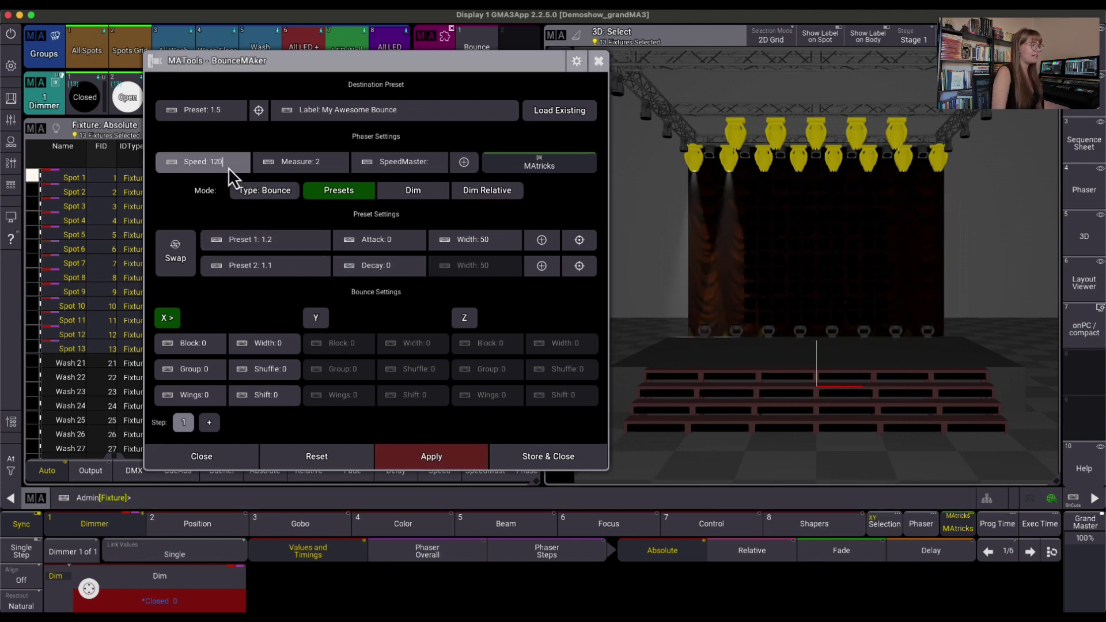
click(439, 455)
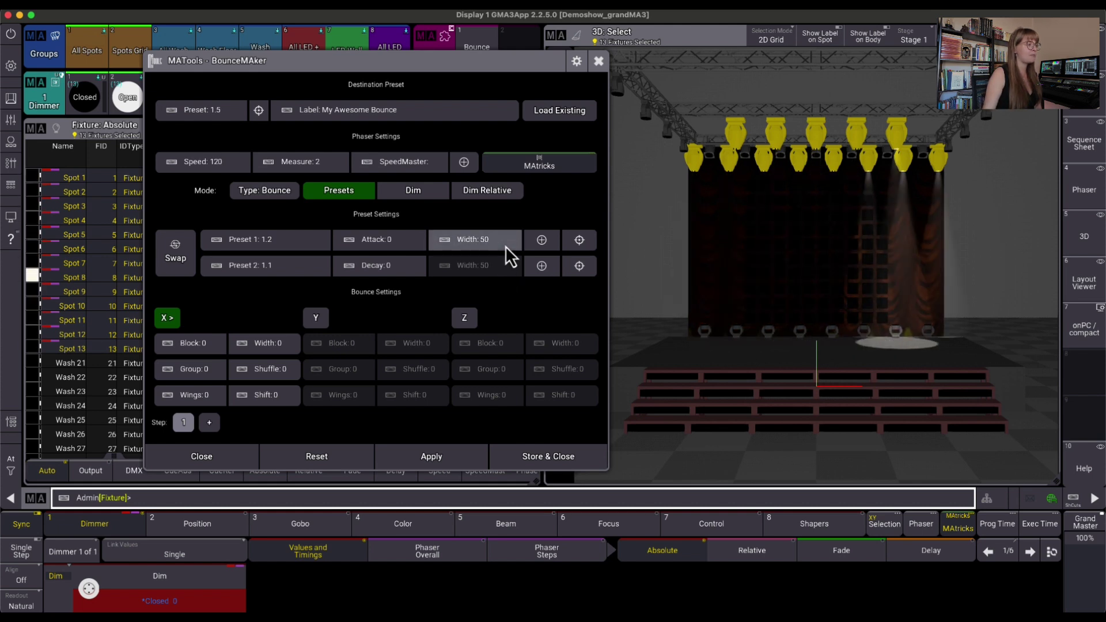
Step: Set the Width of Preset 1 to 25
click(490, 239)
text(95)
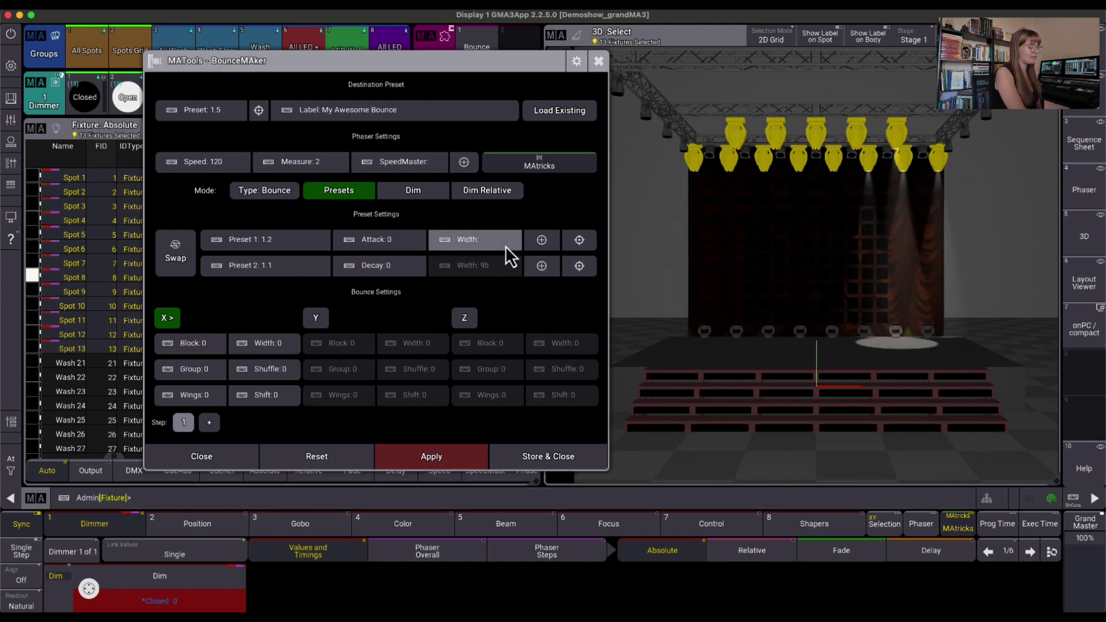
text(25)
key(Return)
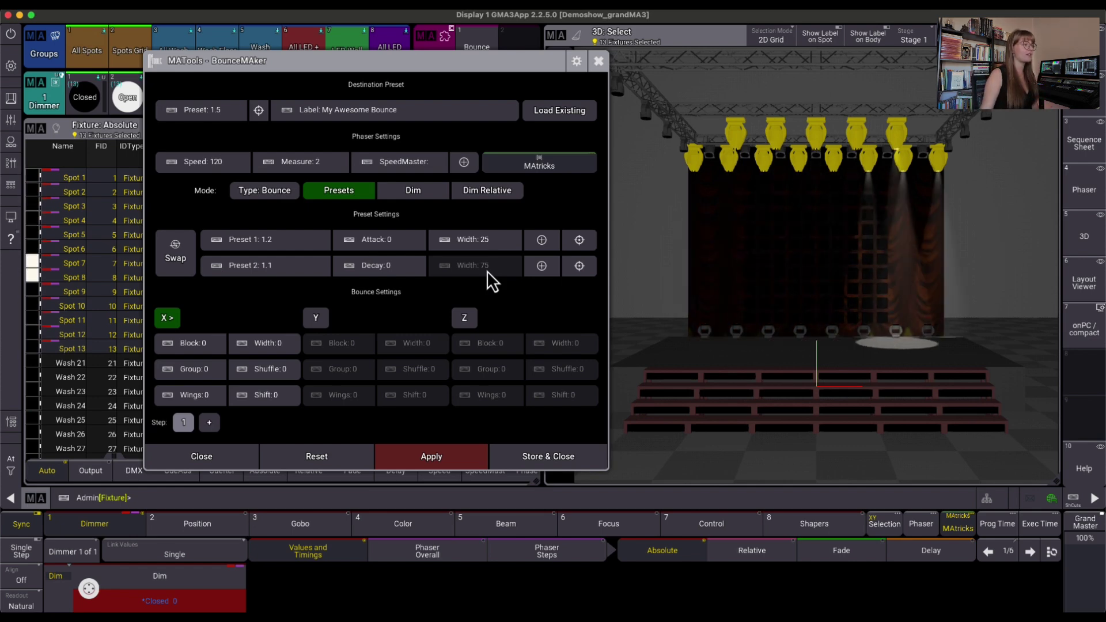
click(544, 242)
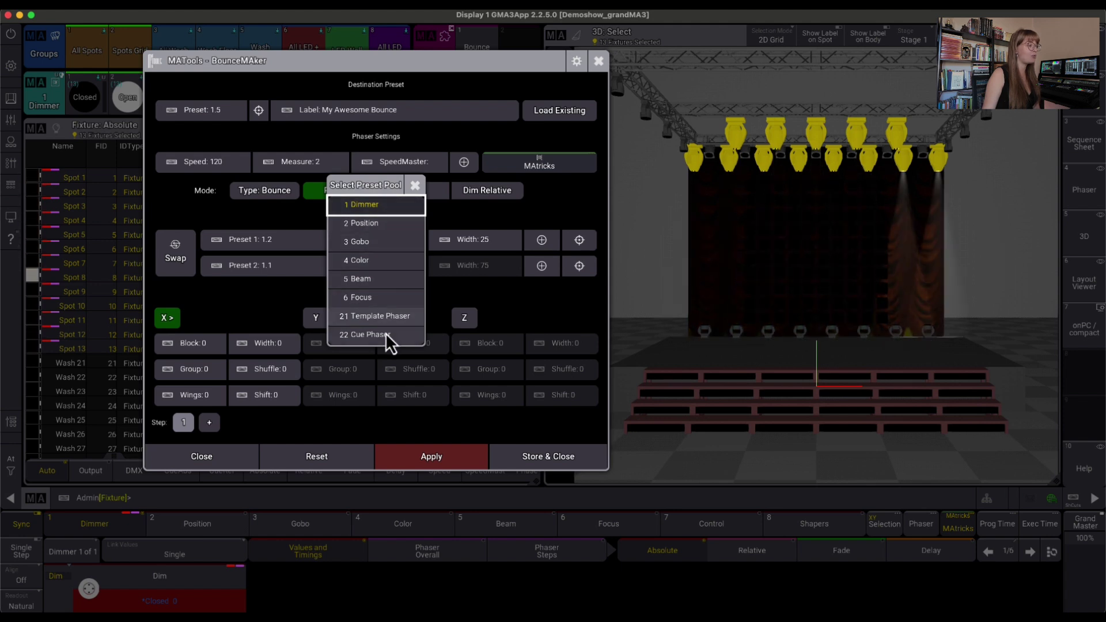
click(381, 240)
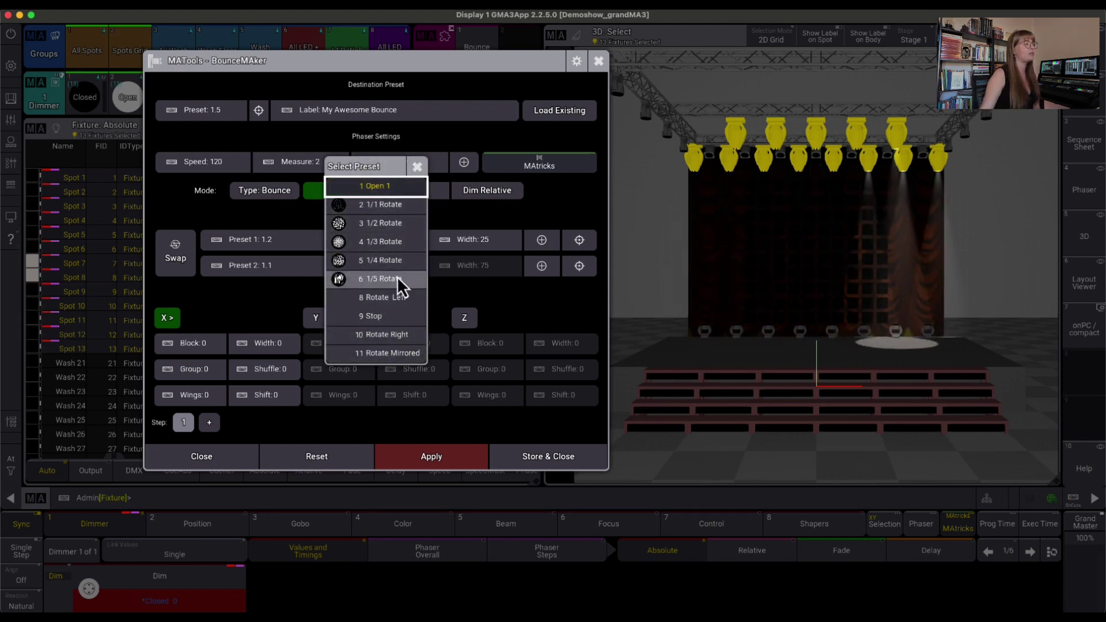
click(418, 166)
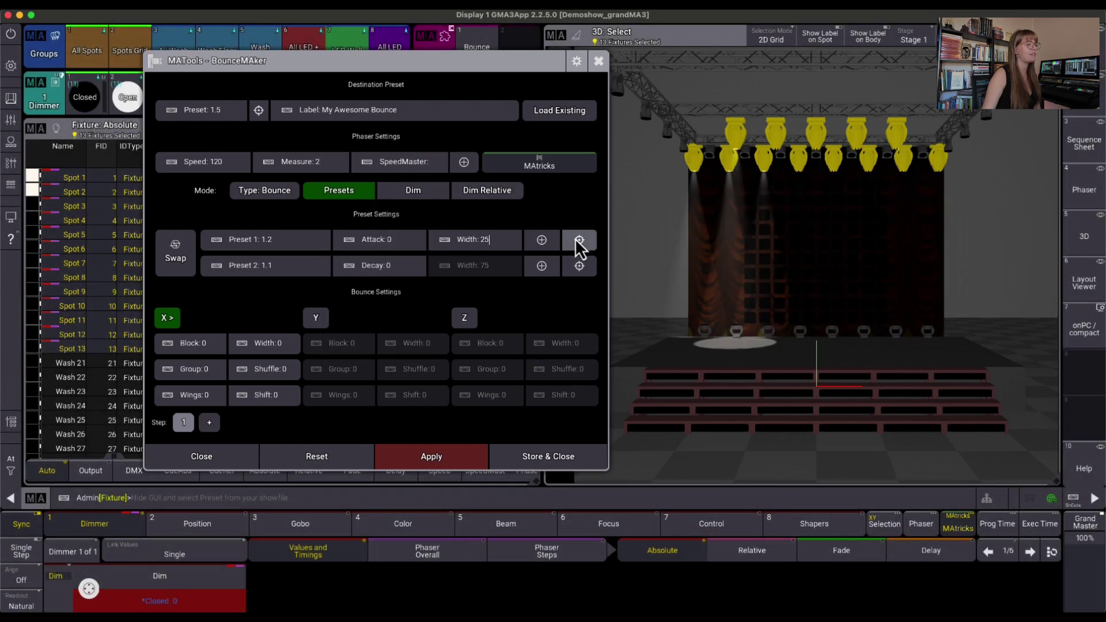
Step: Choose the Open preset from the Dimmer preset pool for Preset 1
click(541, 245)
click(413, 210)
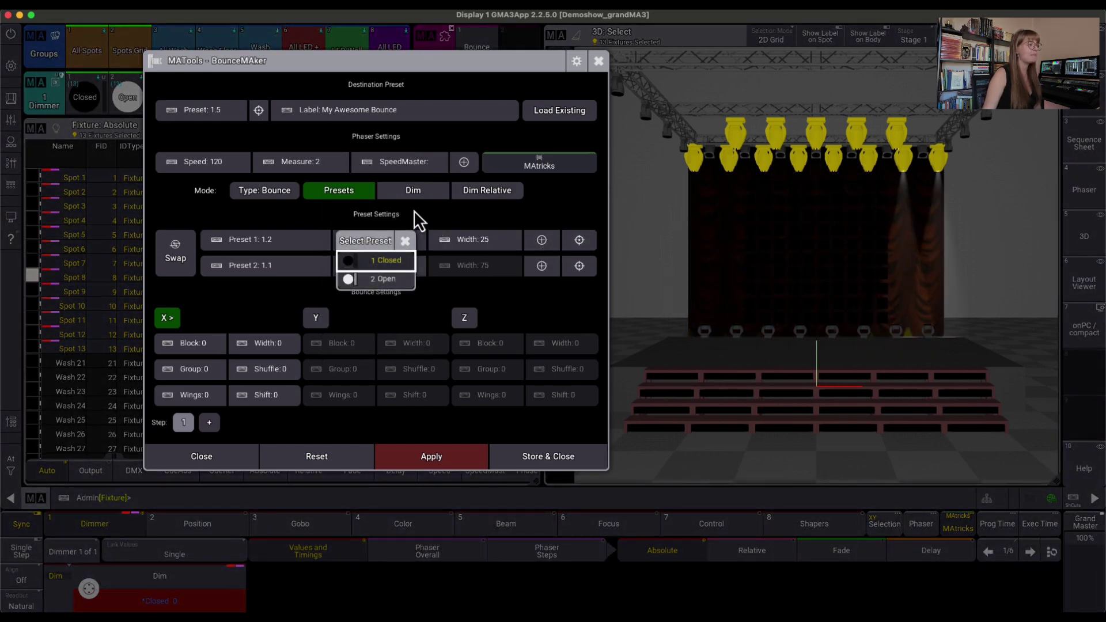
click(398, 285)
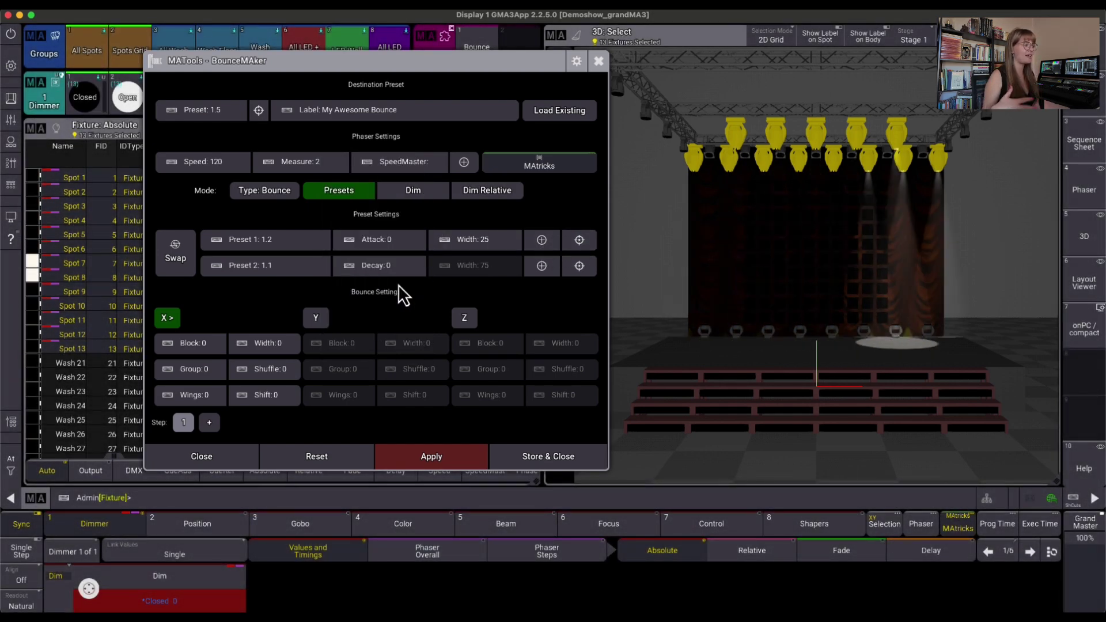
Step: Swap Preset 1 and Preset 2 in the bounce, and swap them back
click(177, 247)
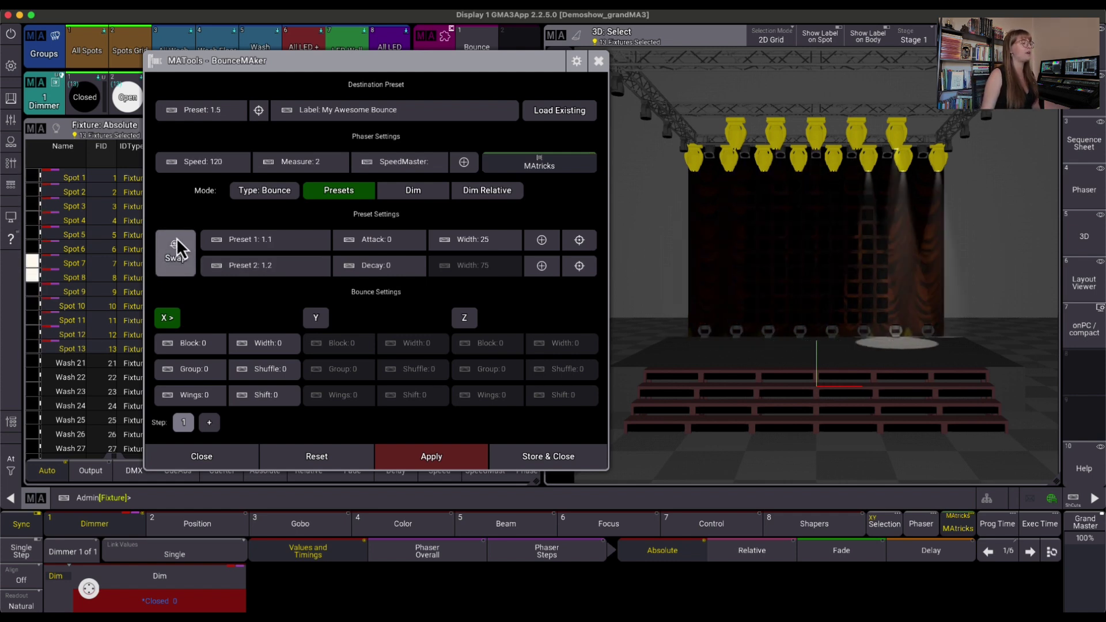
click(176, 238)
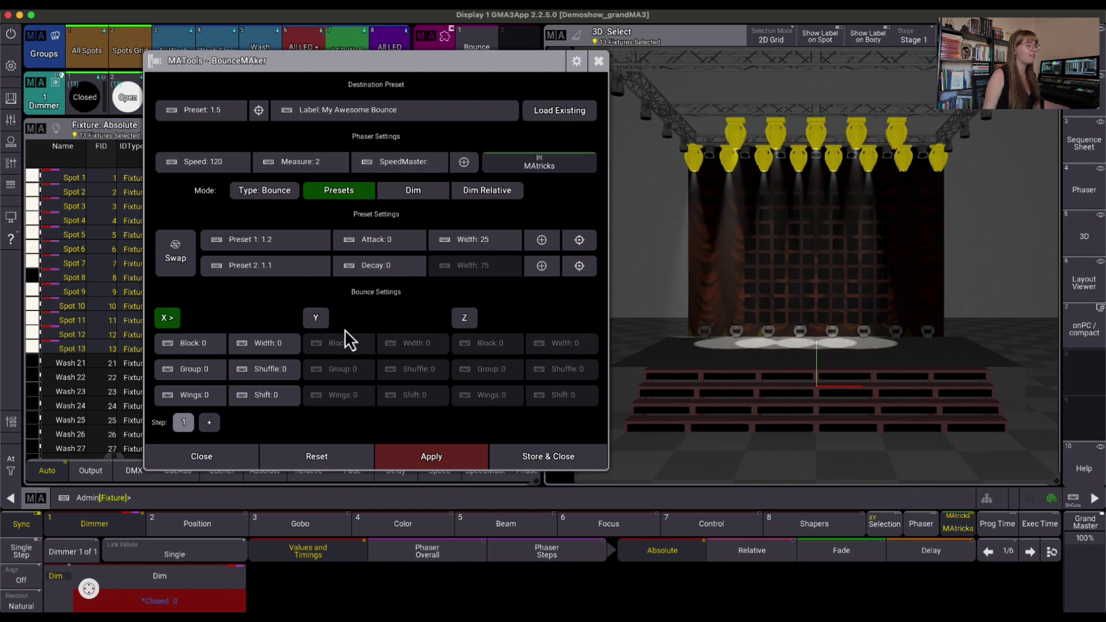
Step: Try the Y and Z bounce axes in forward and reverse direction, and return to forward X only
click(315, 318)
click(466, 321)
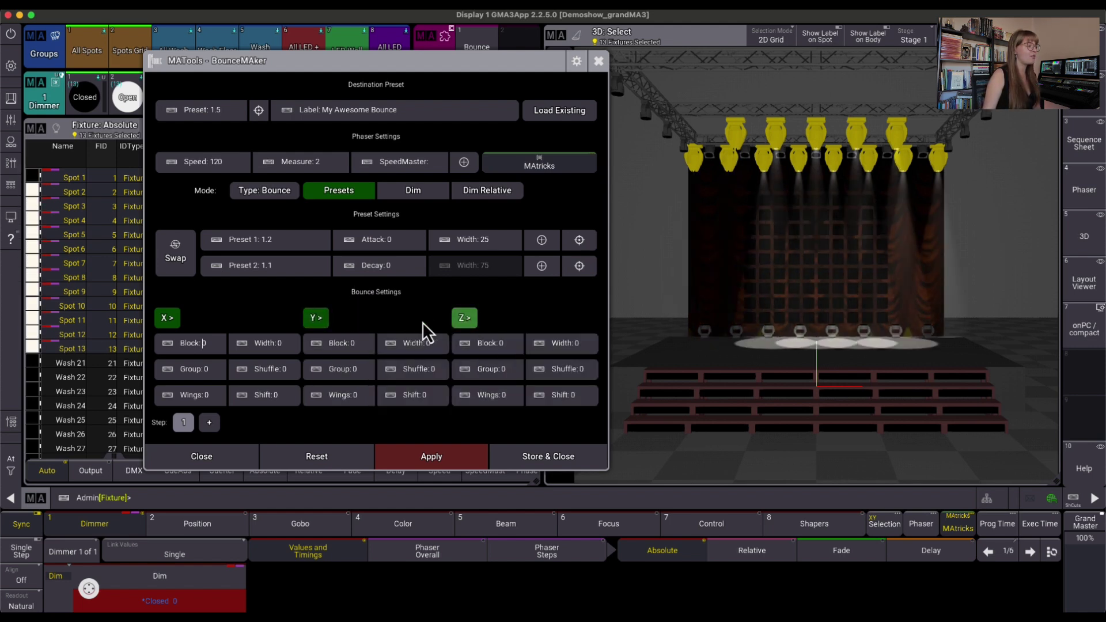
click(317, 319)
click(170, 325)
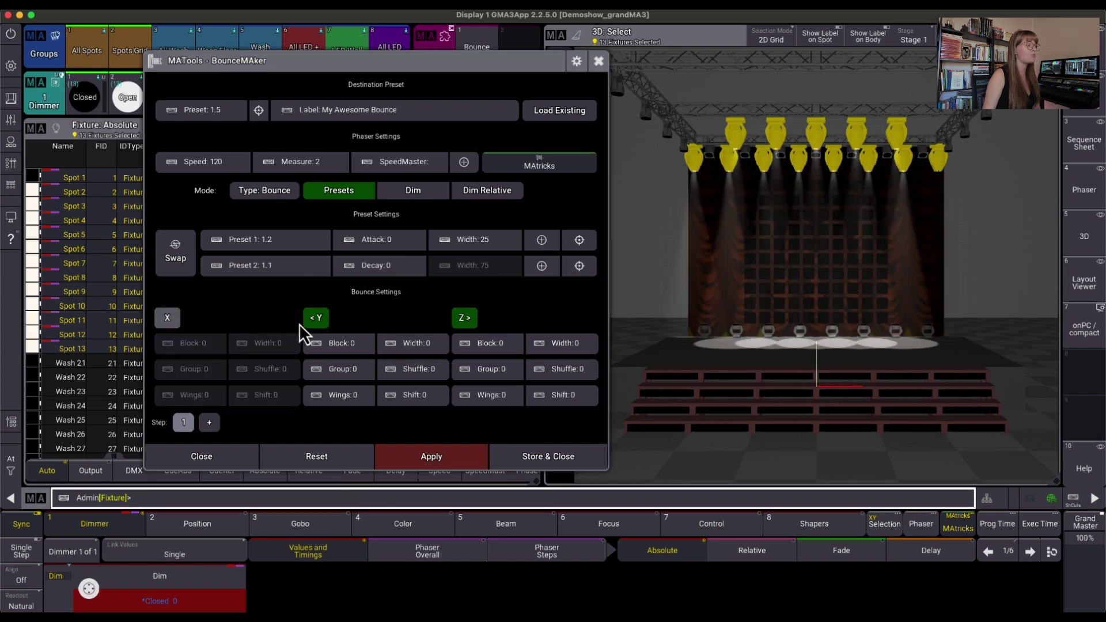
click(309, 323)
click(458, 322)
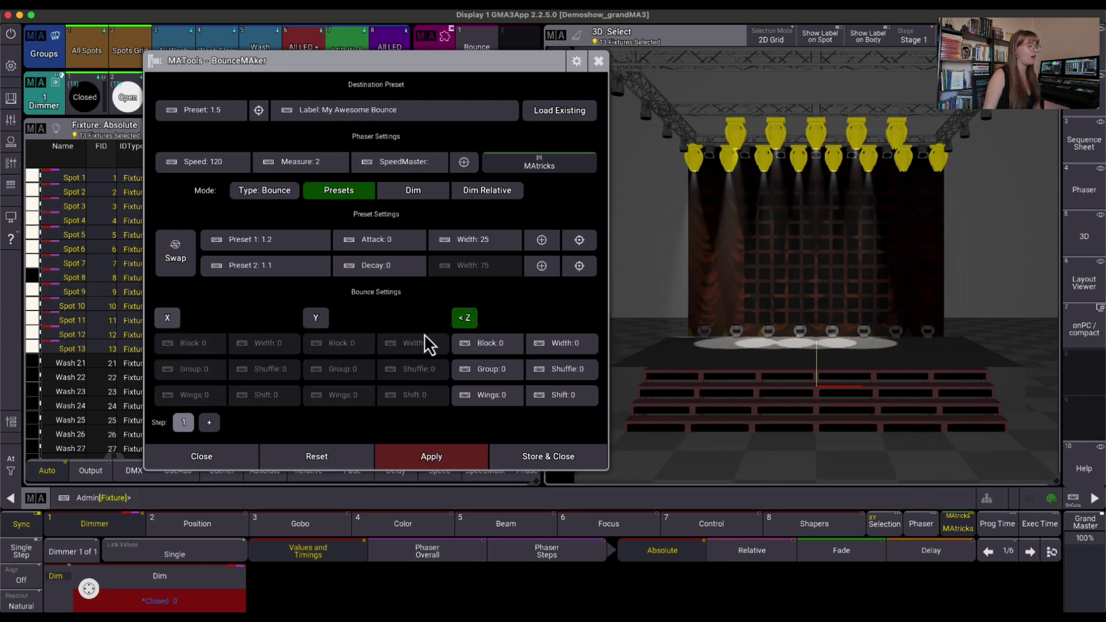
click(464, 323)
click(177, 322)
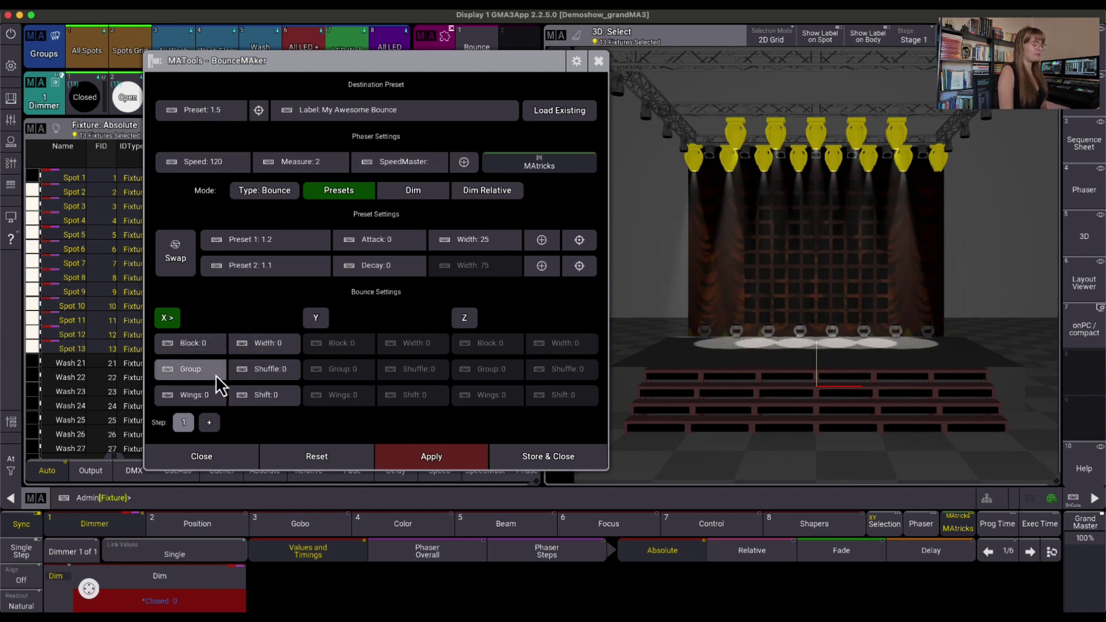
Step: Apply the bounce with an X Group of 3, and reset the Group to 0
click(409, 464)
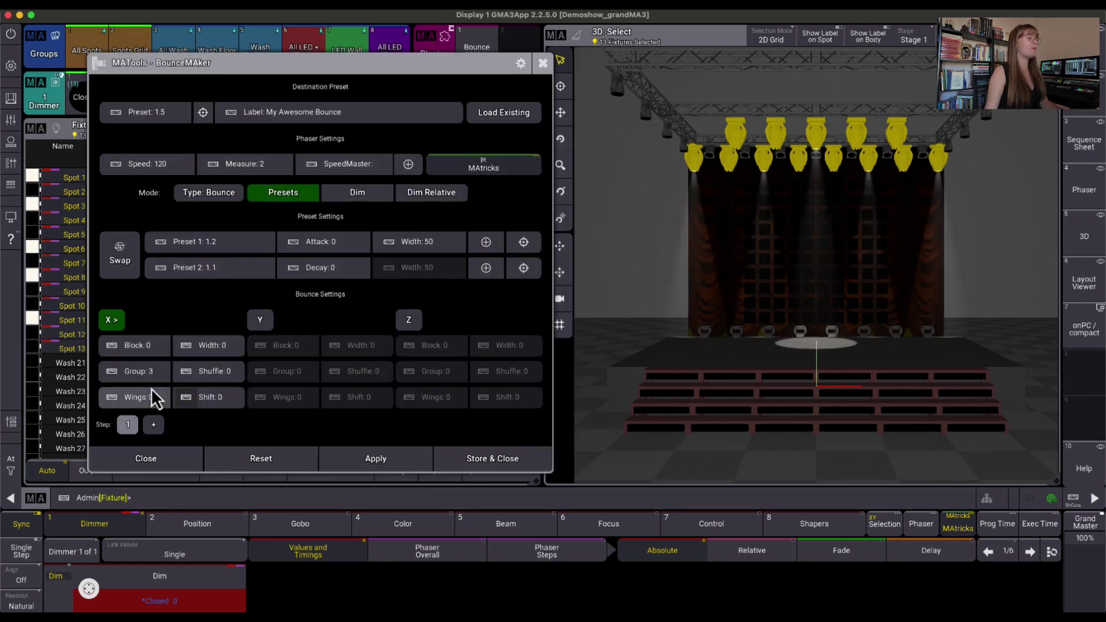
click(162, 371)
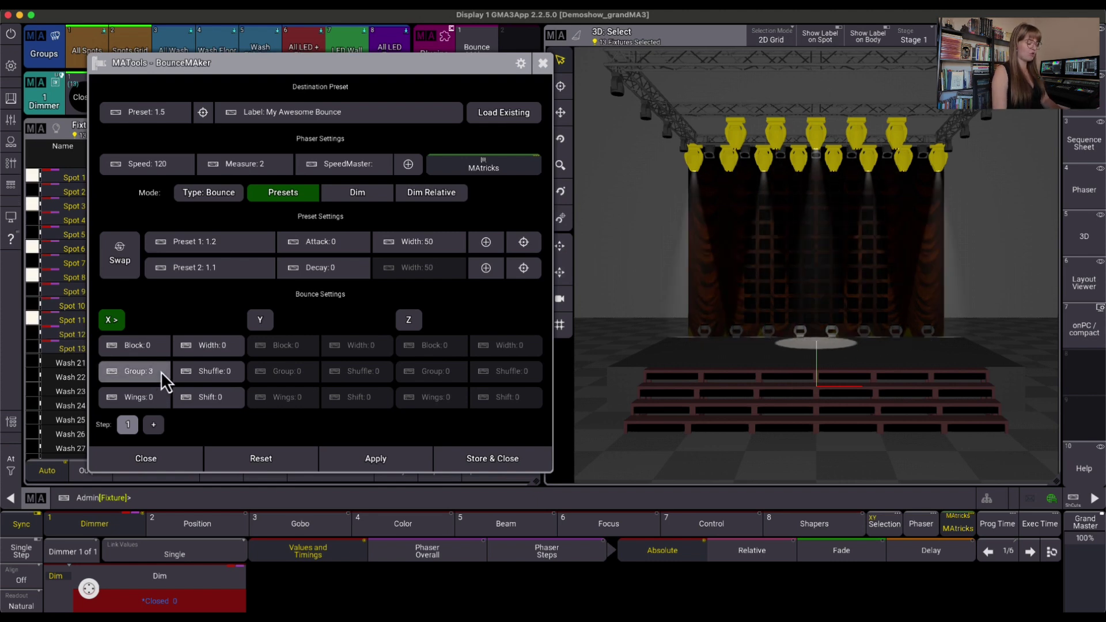
key(BackSpace)
text(0)
key(Return)
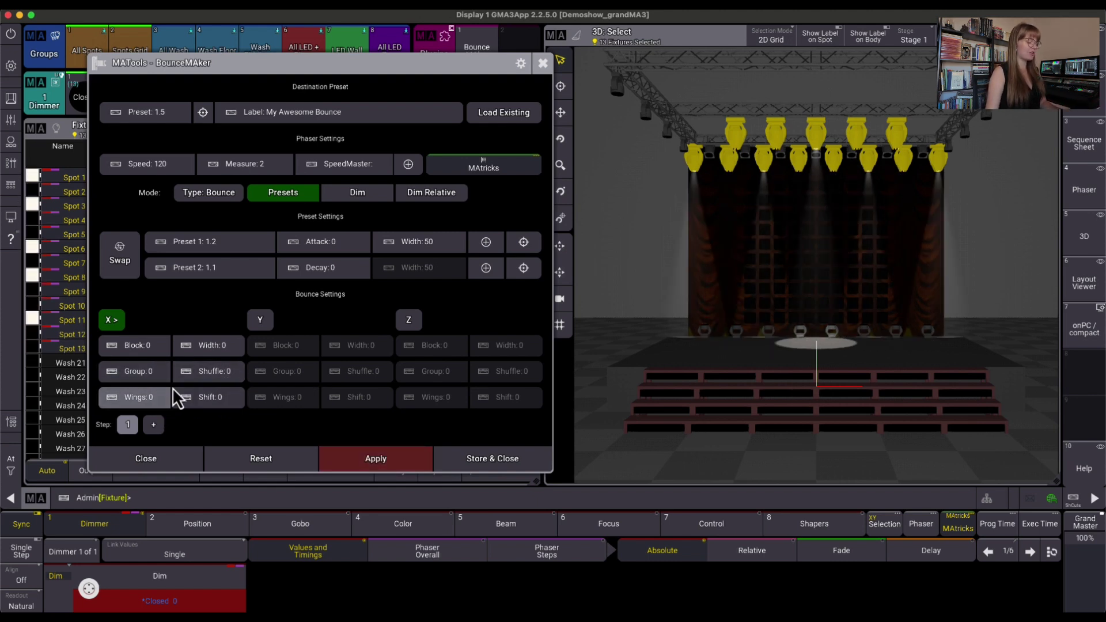
Step: Set the X Wings to 2 and the Width of Preset 1 to 10, applying each change
click(170, 391)
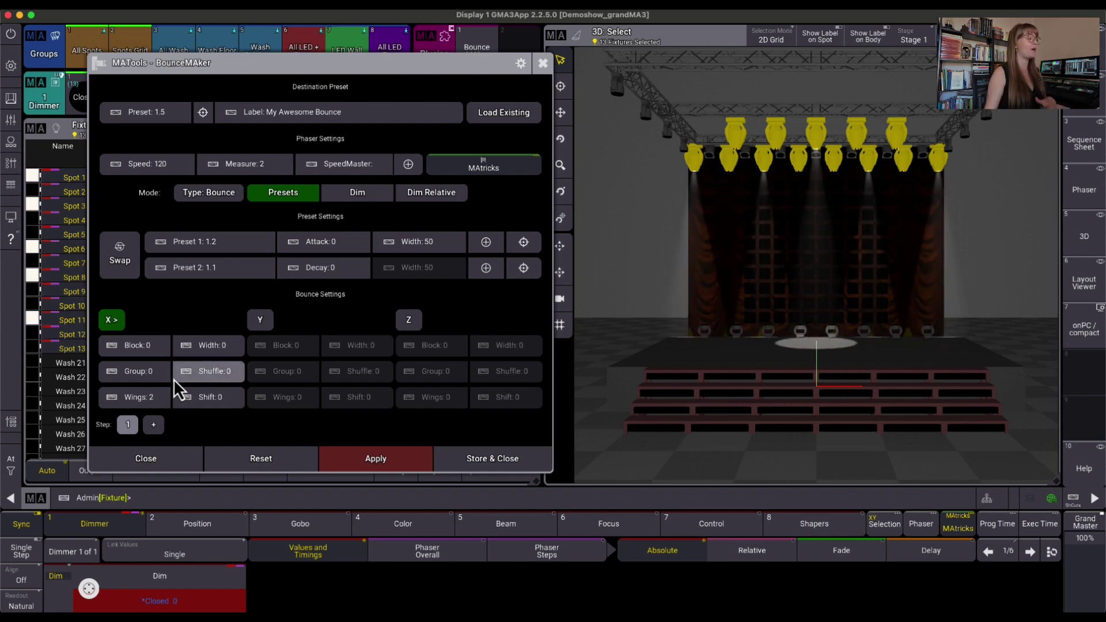
click(372, 466)
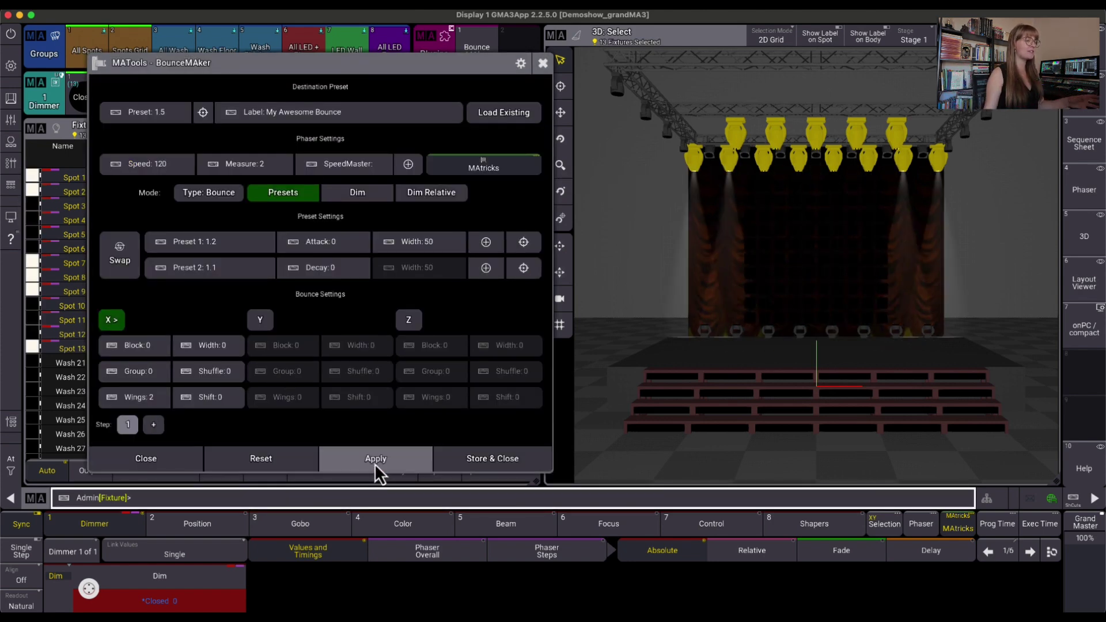
click(435, 249)
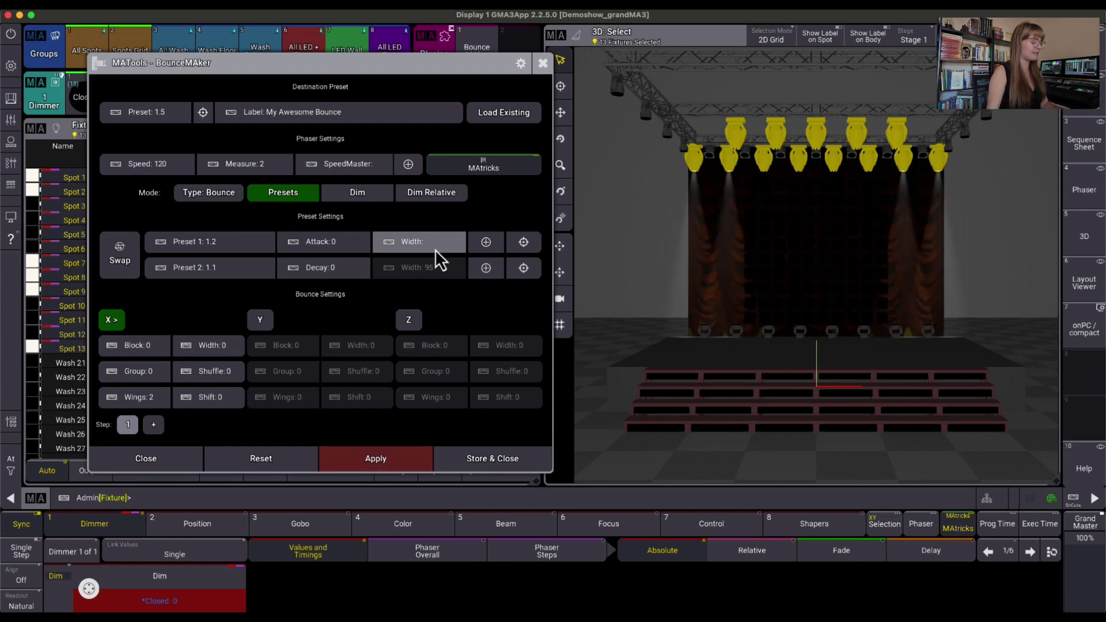
text(10)
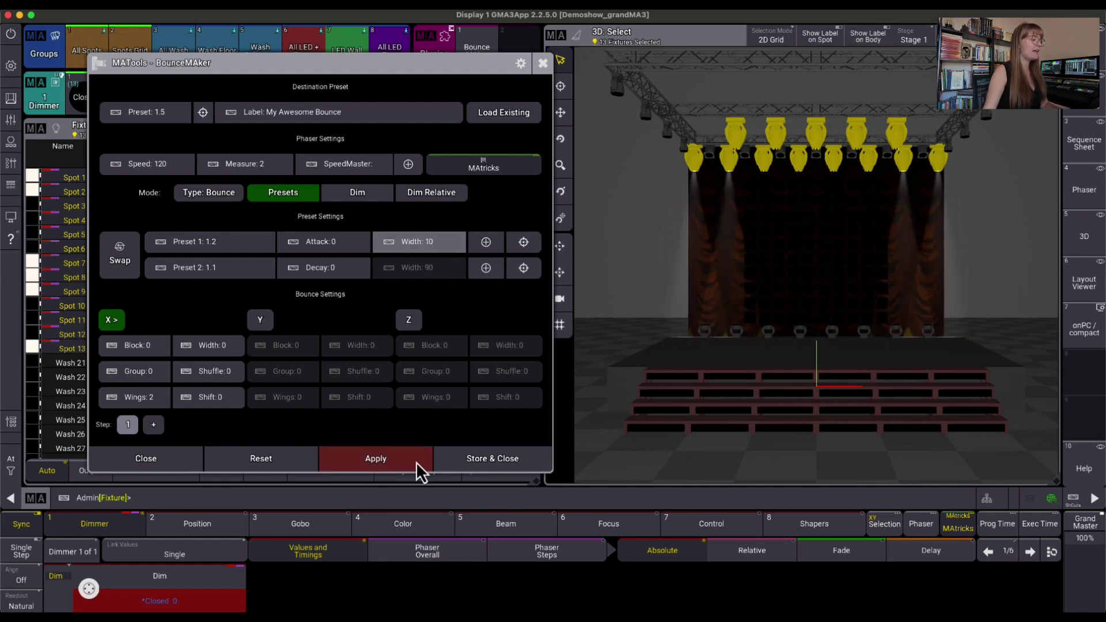
click(386, 466)
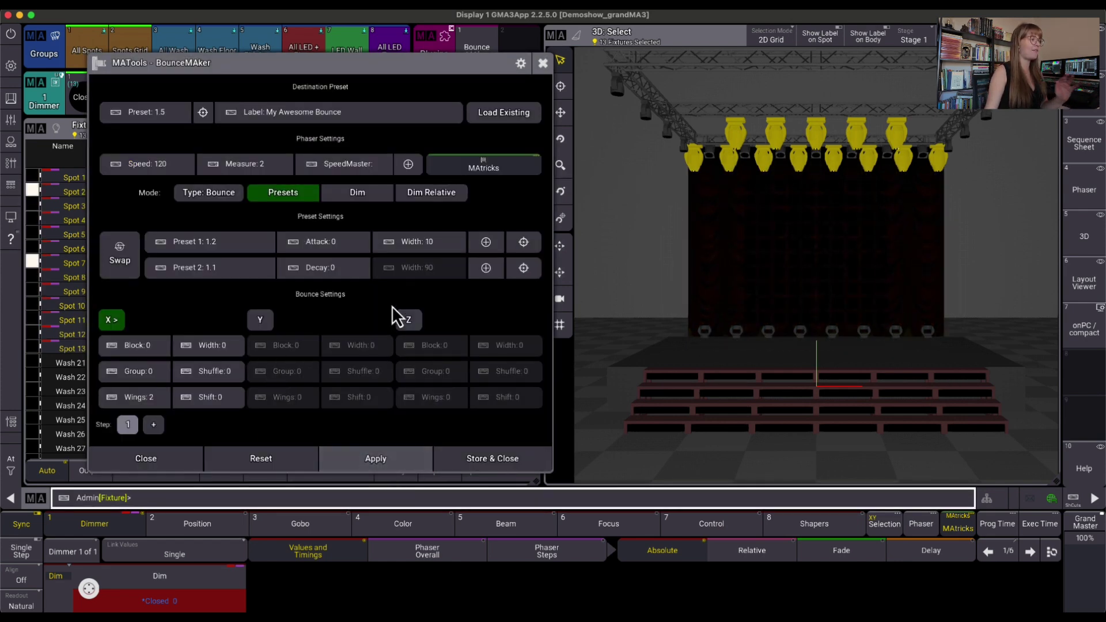
Step: Set the Decay of Preset 2 to 100, apply it, and store the bounce as dimmer preset 1.5 "My Awesome Bounce"
click(367, 267)
text(100)
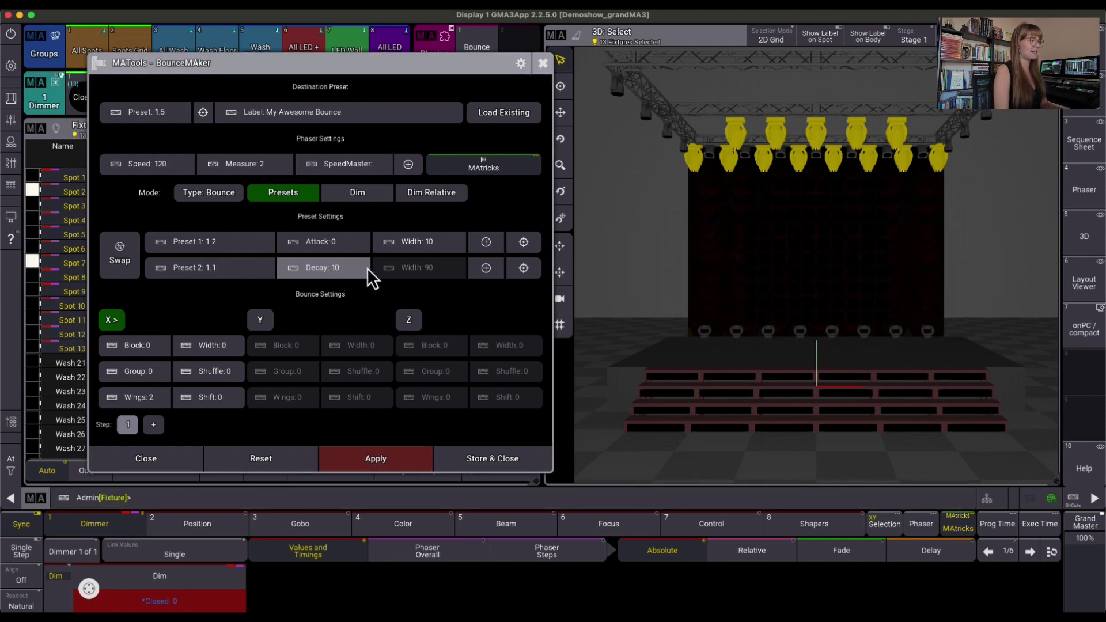
click(416, 459)
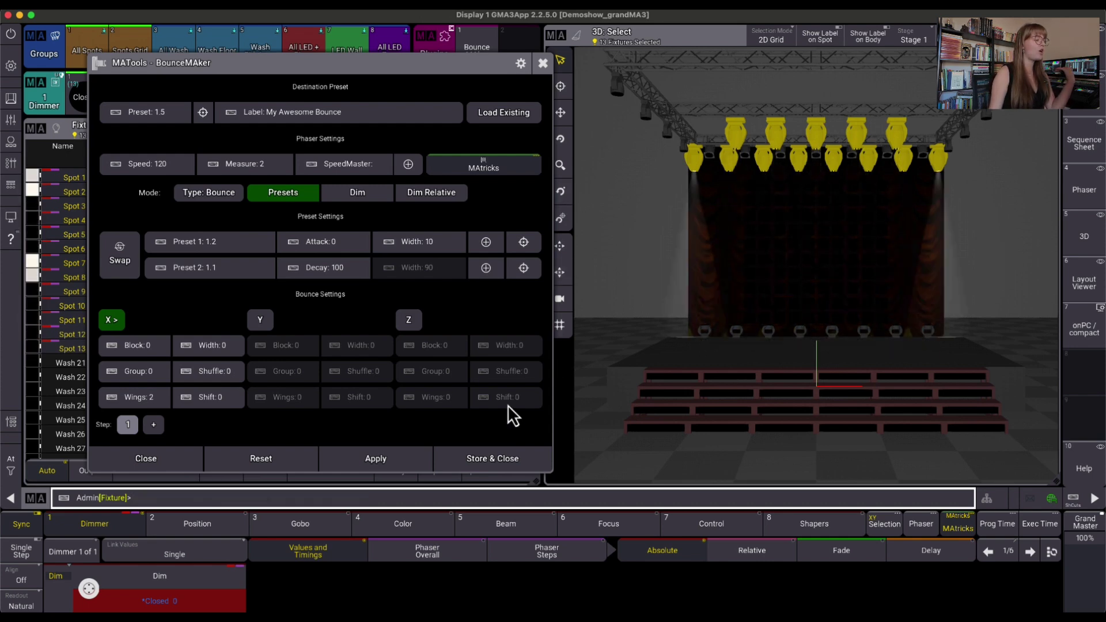
click(498, 457)
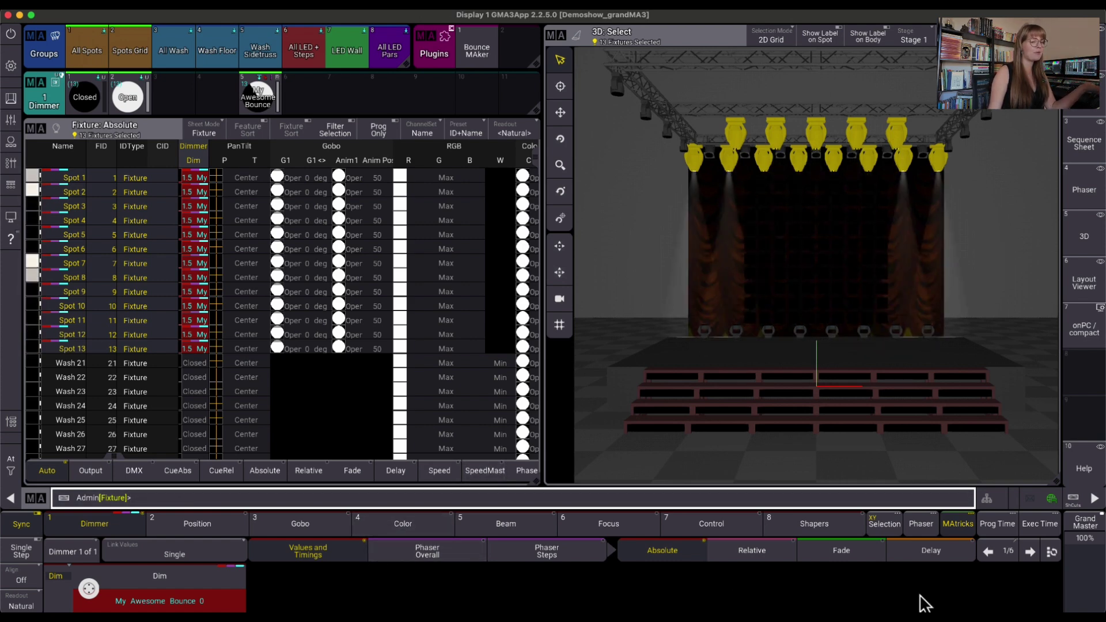
Step: Step through the stored dimmer phaser from step 1 to step 5 to examine its values
click(1008, 558)
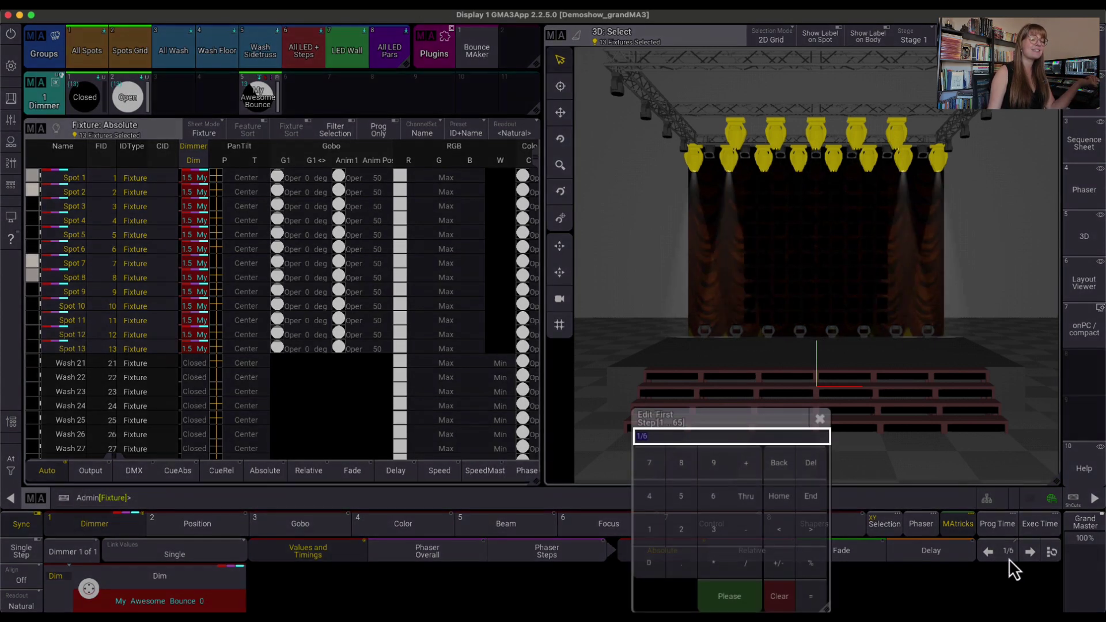
click(819, 422)
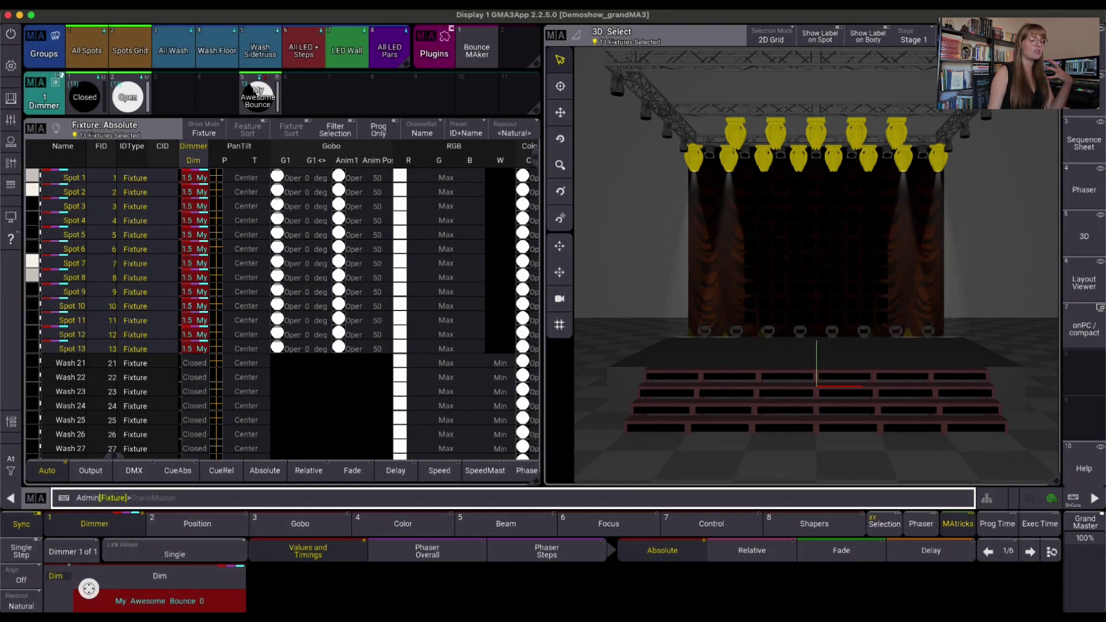
click(1031, 556)
click(1030, 554)
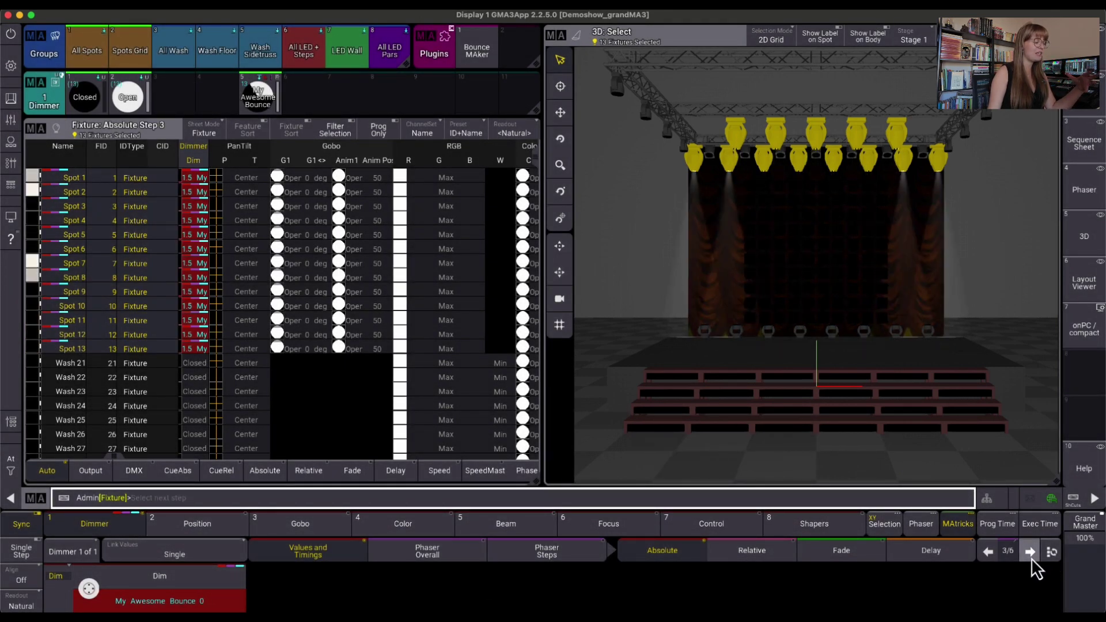
click(1030, 553)
click(1031, 553)
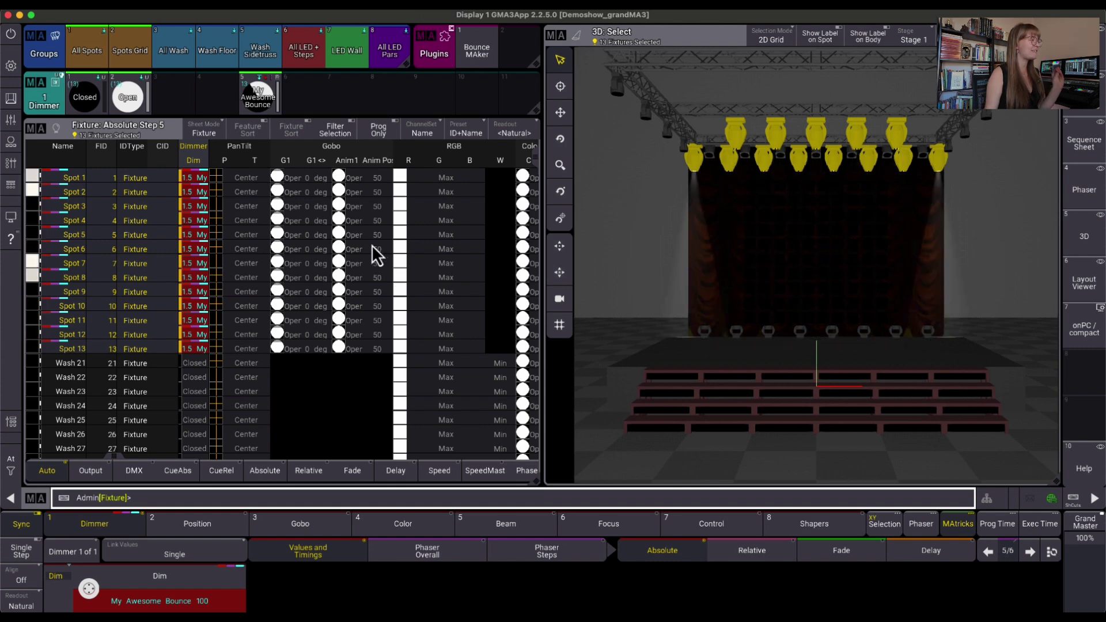
Step: Clear the fixture selection and all values from the programmer
click(10, 466)
double_click(54, 476)
click(10, 474)
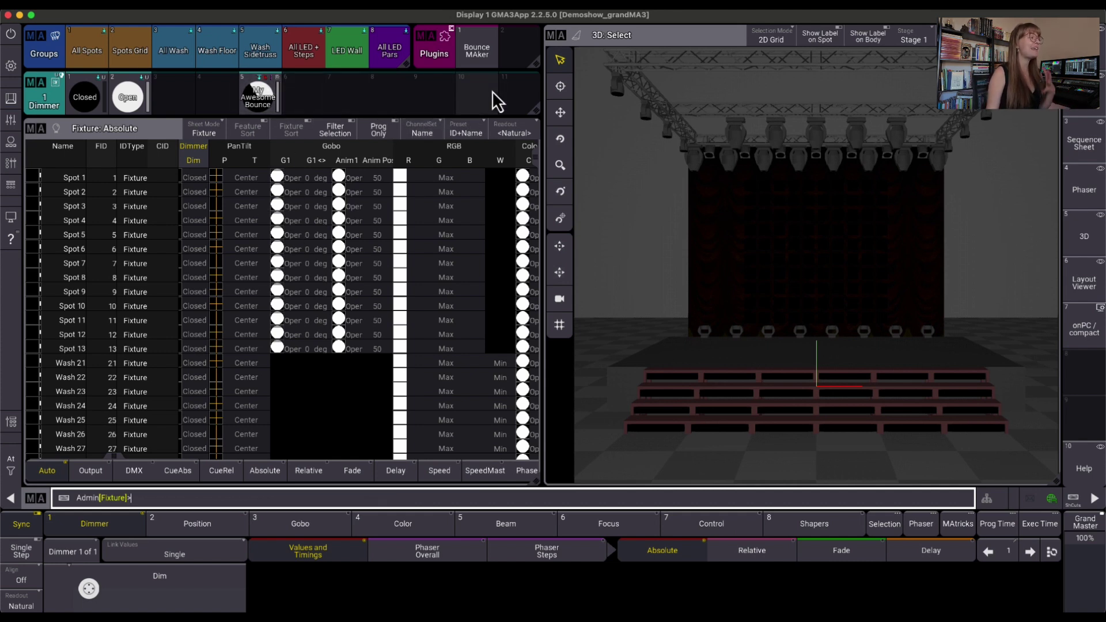
Step: Start the BounceMaker plugin and load the existing preset "My Awesome Bounce" from the Dimmer pool
click(485, 52)
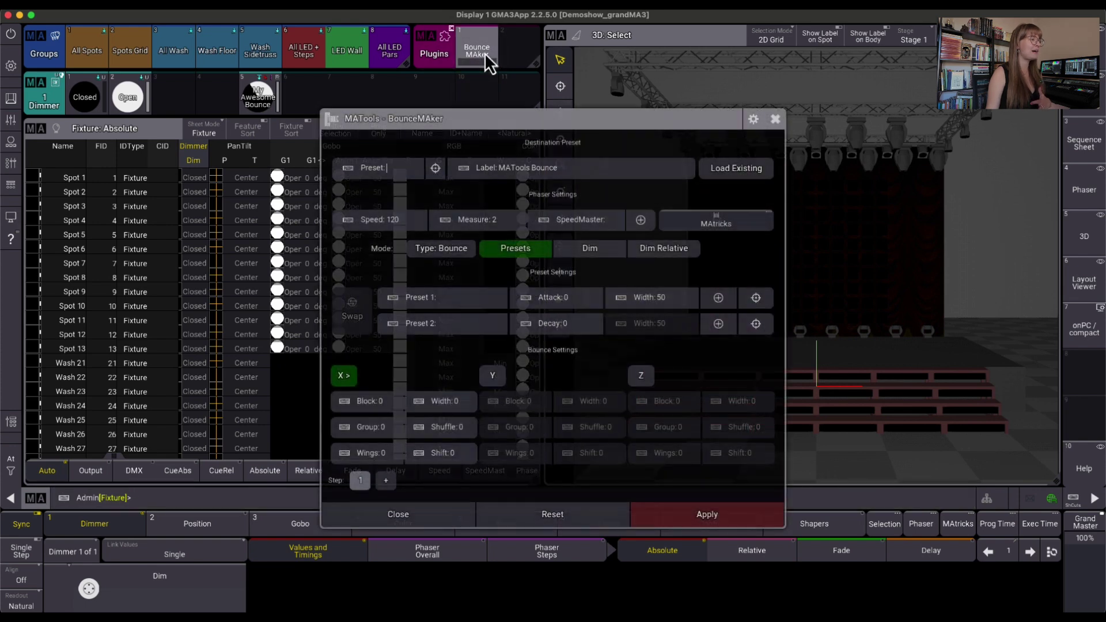
click(748, 167)
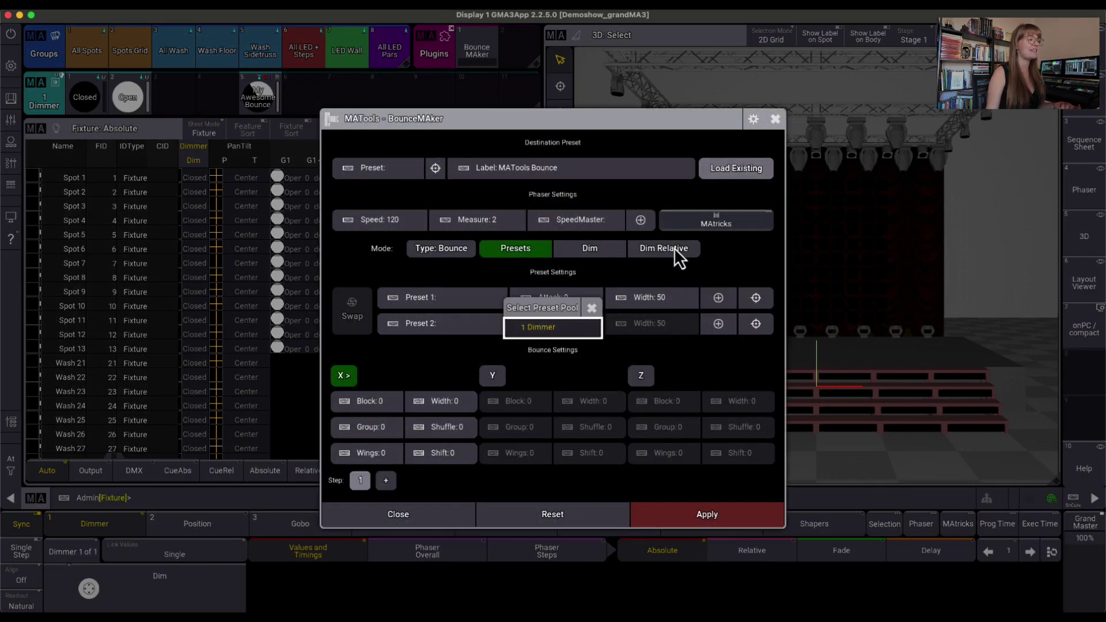
click(572, 334)
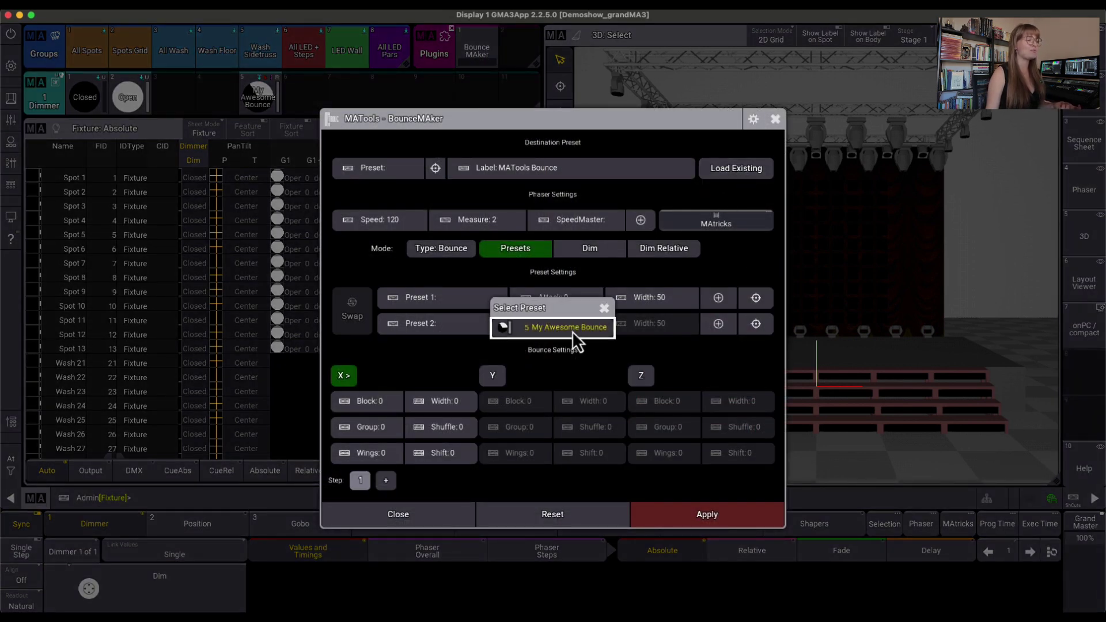
click(586, 332)
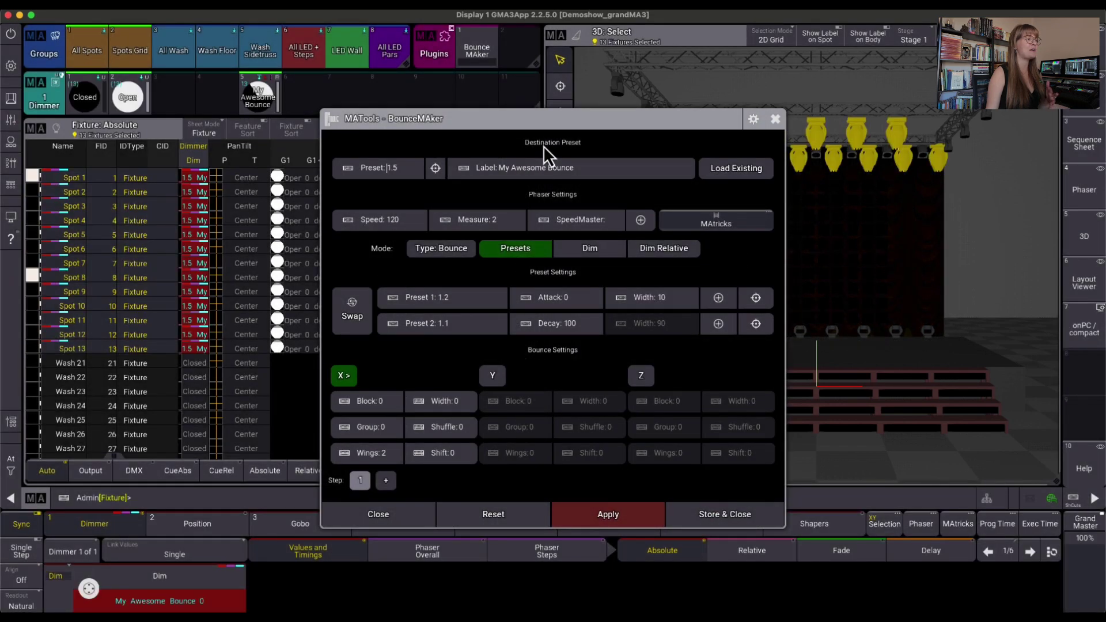
Step: Set the Decay of Preset 2 to 50, apply it, and store the bounce by merging into existing preset 1.5
drag(551, 125, 336, 79)
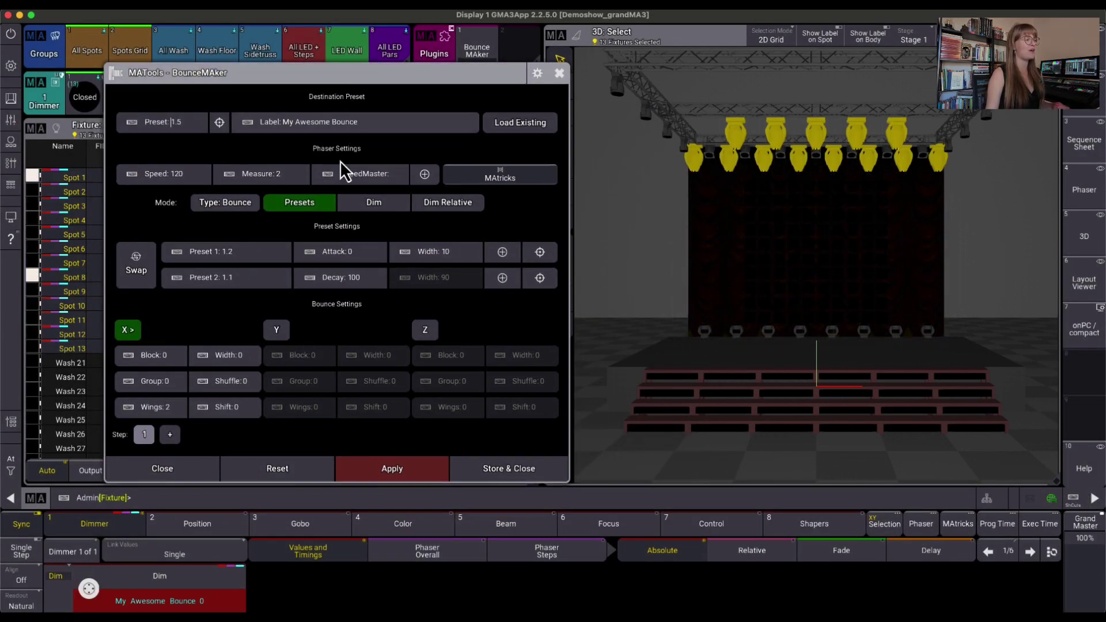
click(375, 285)
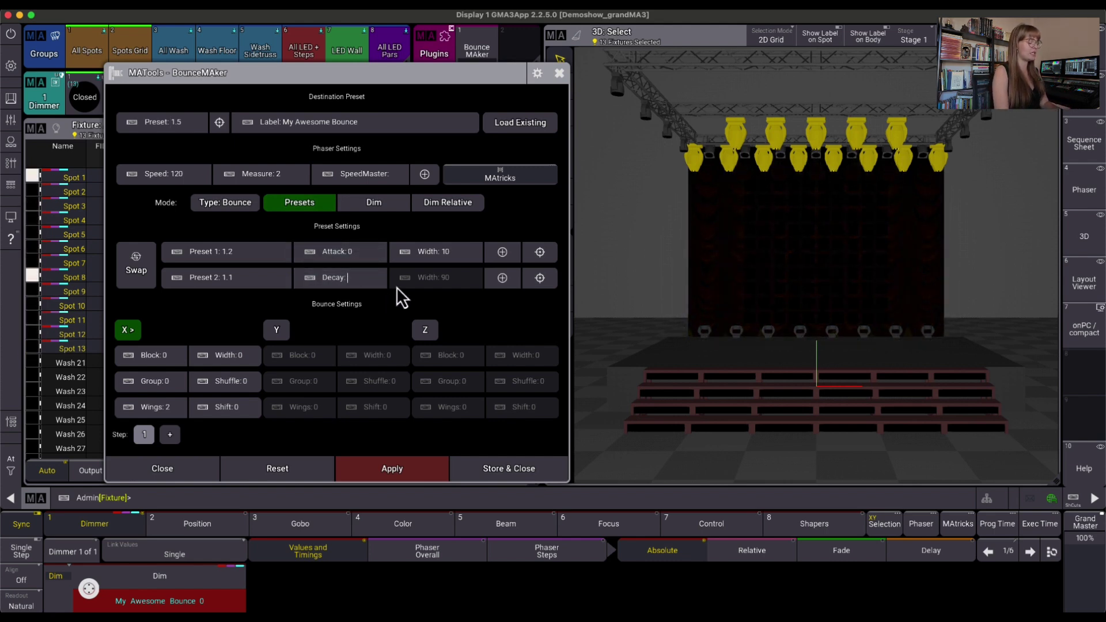
text(50)
click(417, 474)
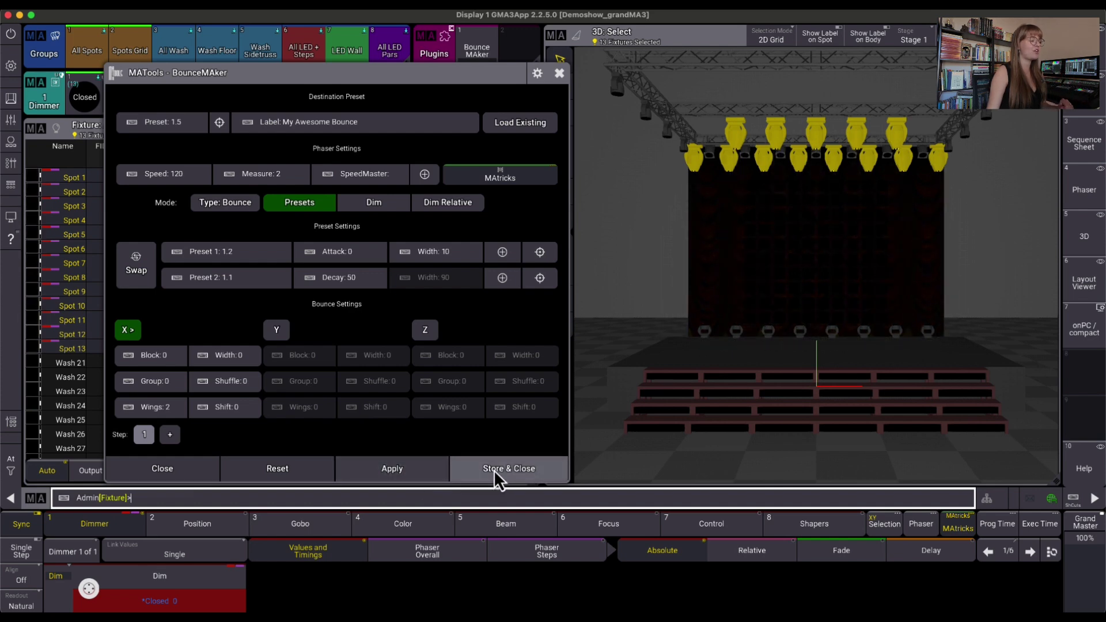
click(493, 469)
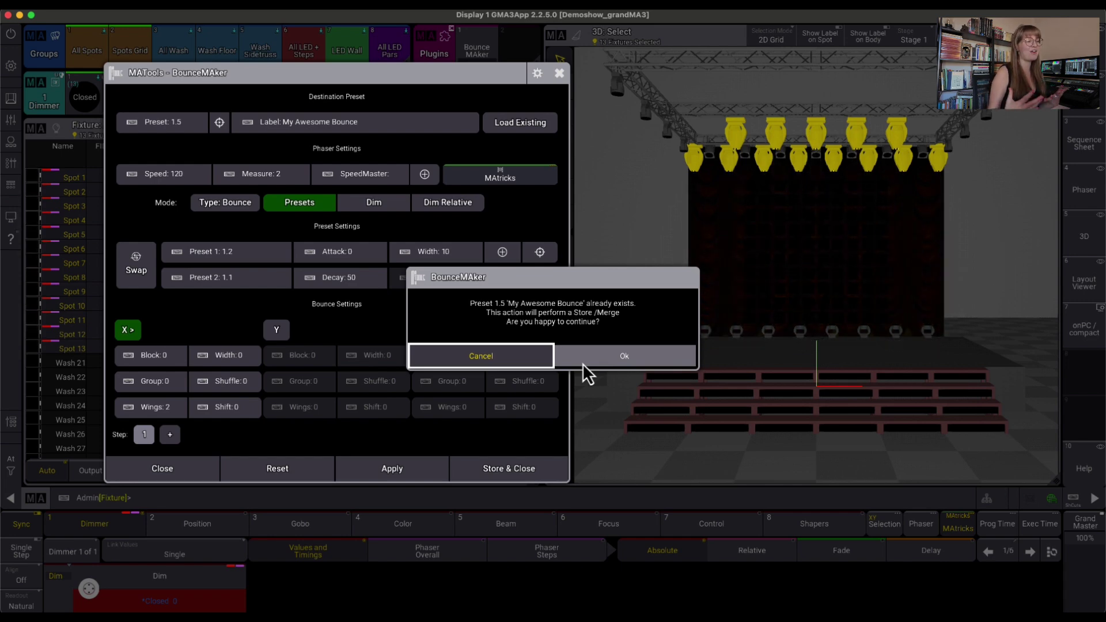
click(612, 358)
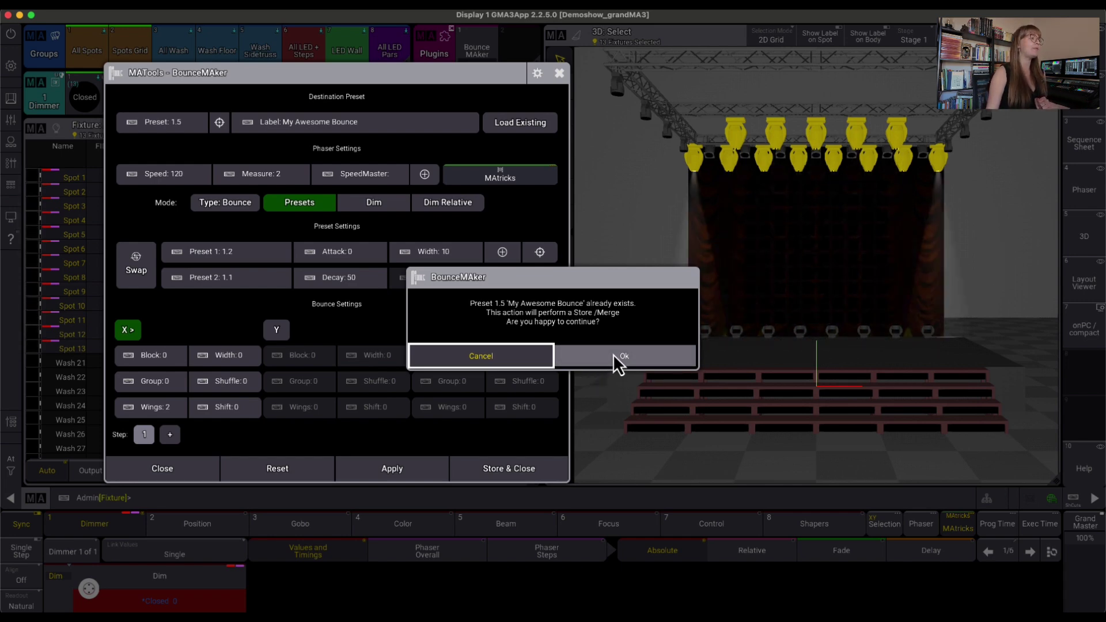